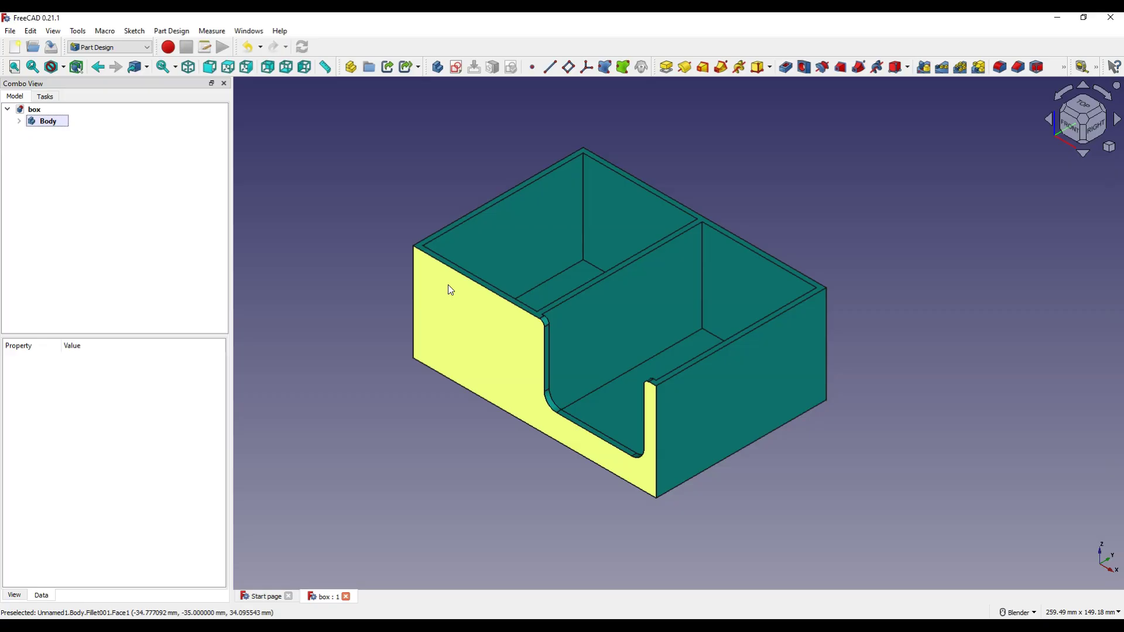
Step: Close the finished box document and start a new empty document
left_click(314, 157)
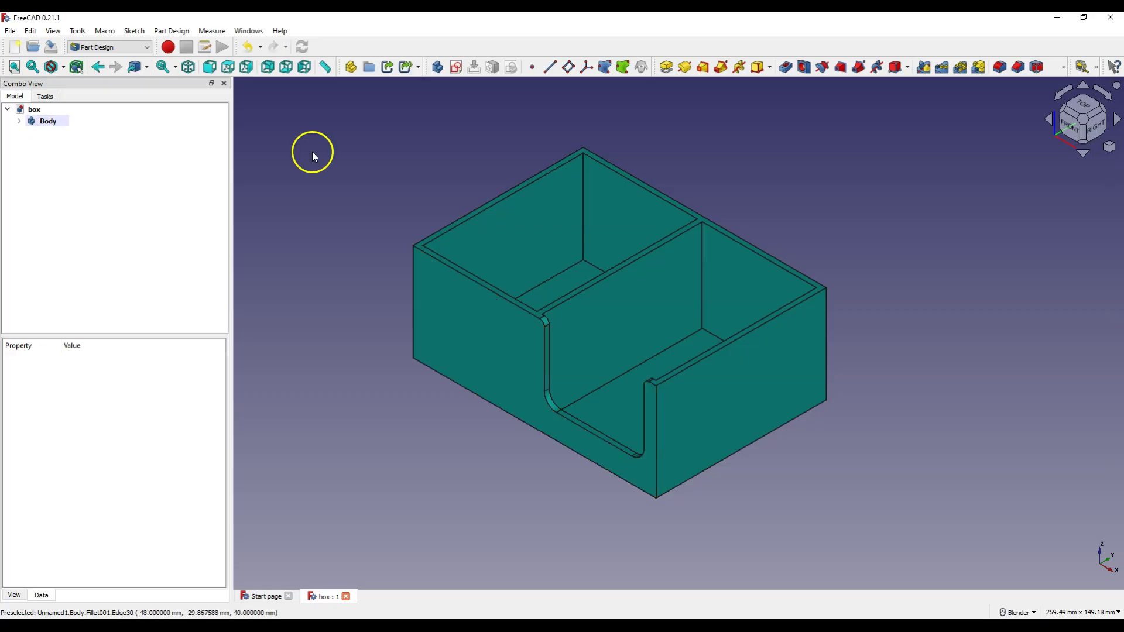
left_click(346, 597)
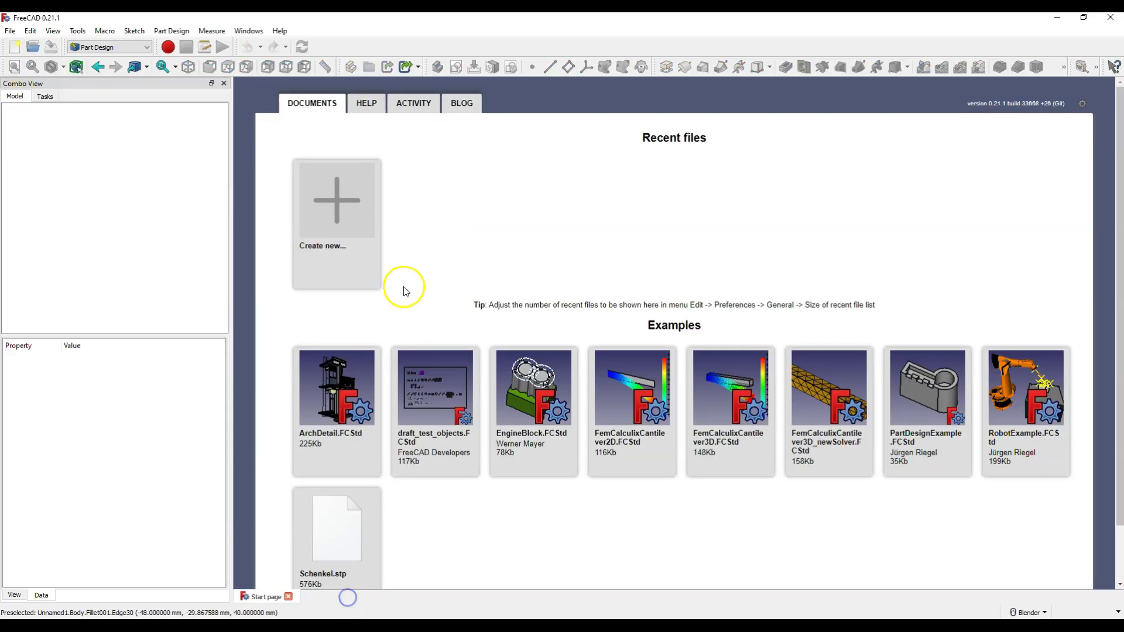
left_click(338, 203)
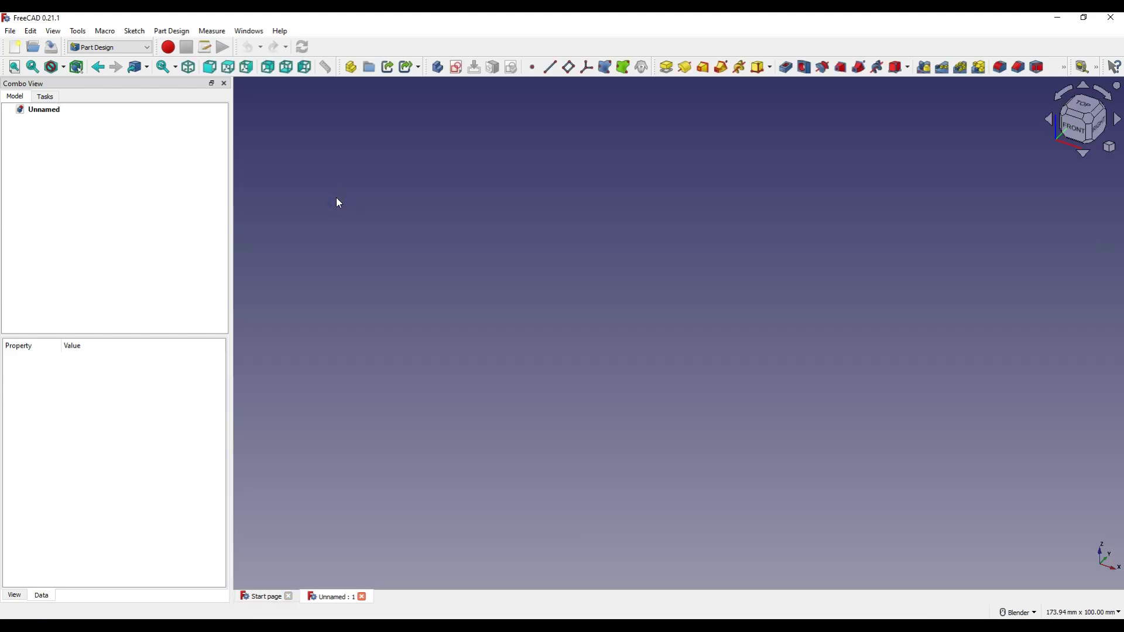
Step: Create a new sketch on the XY-plane
left_click(117, 52)
left_click(462, 87)
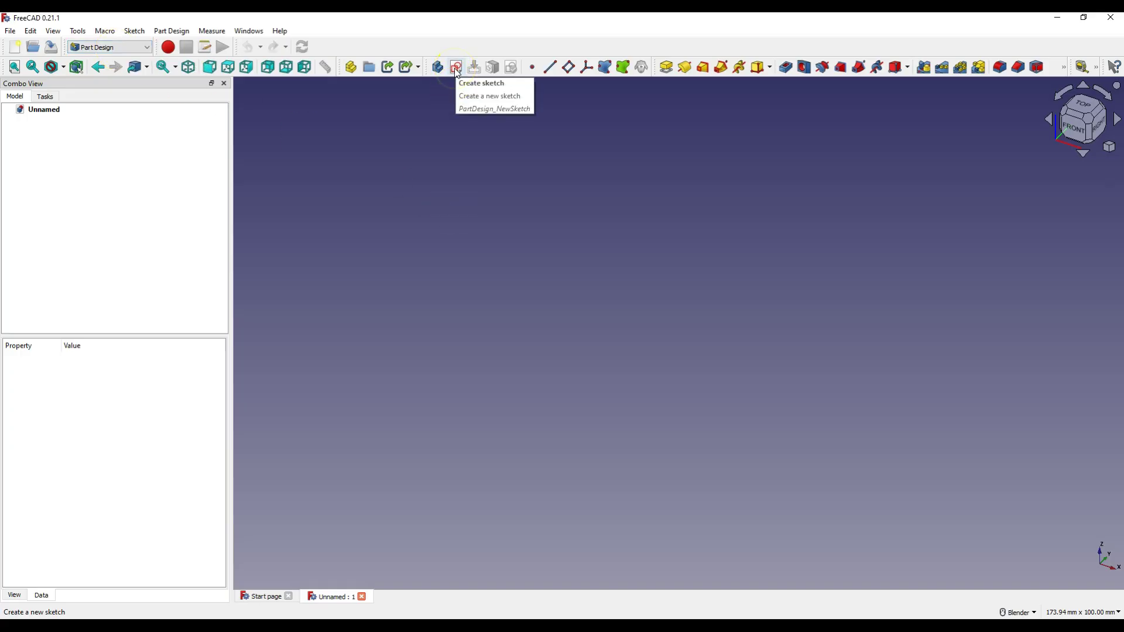
left_click(456, 68)
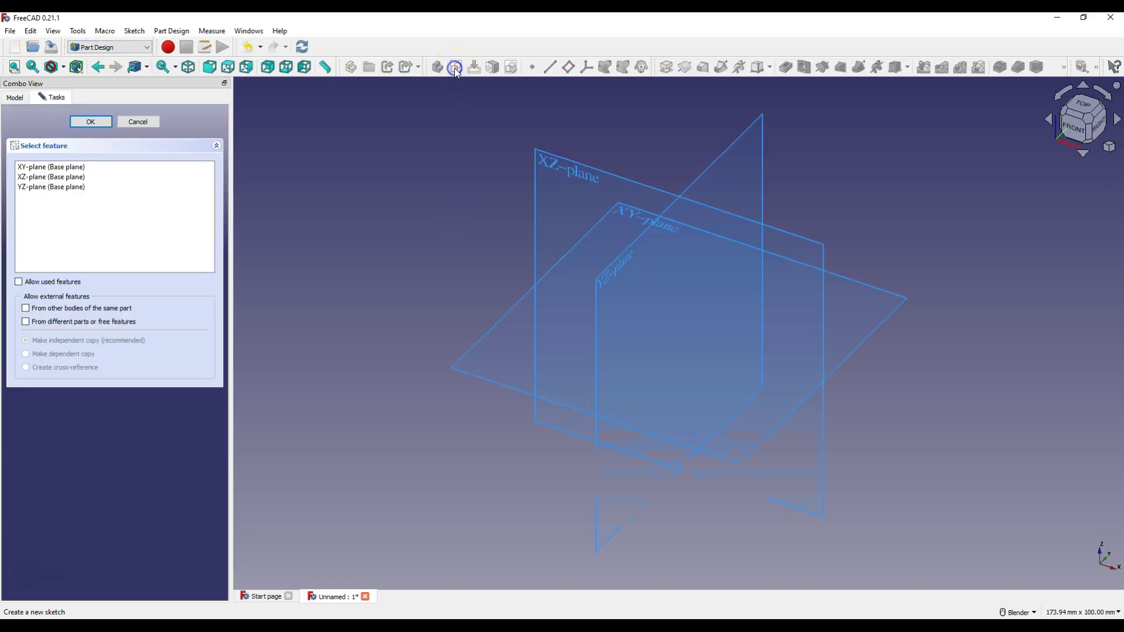
left_click(625, 214)
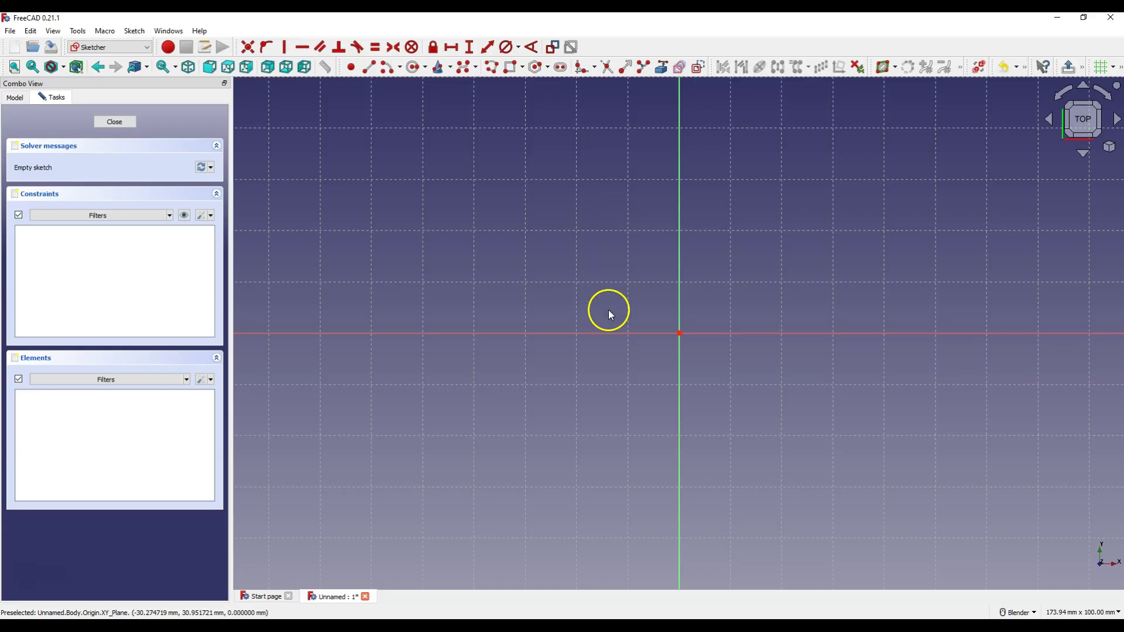
Step: Draw a centered rectangle with its centre on the origin and a freely placed corner
left_click(211, 215)
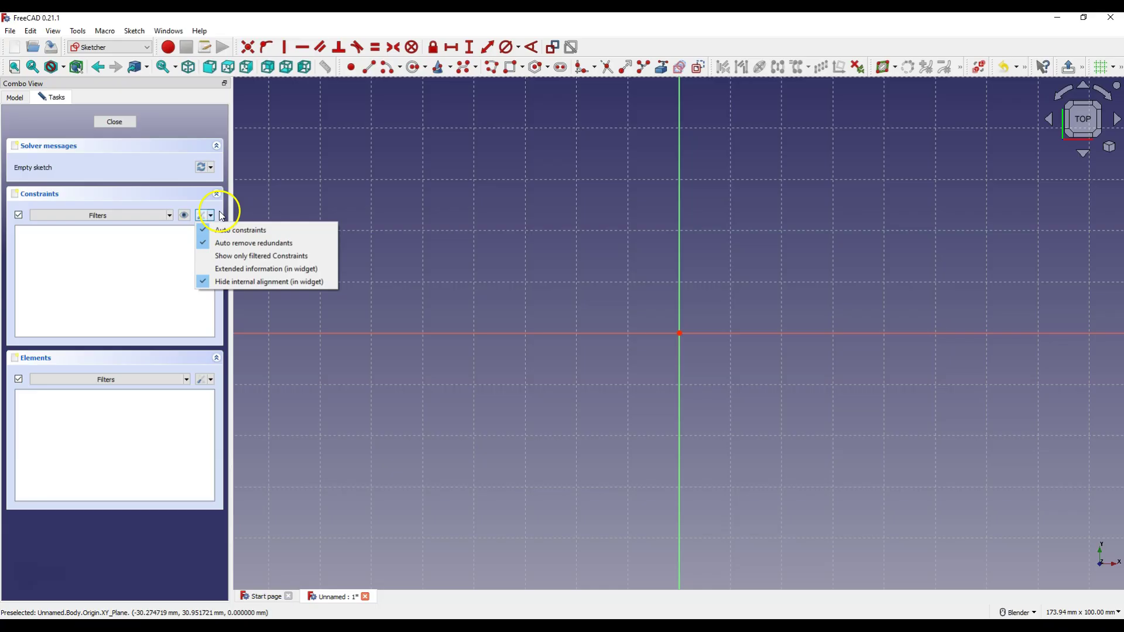
left_click(226, 230)
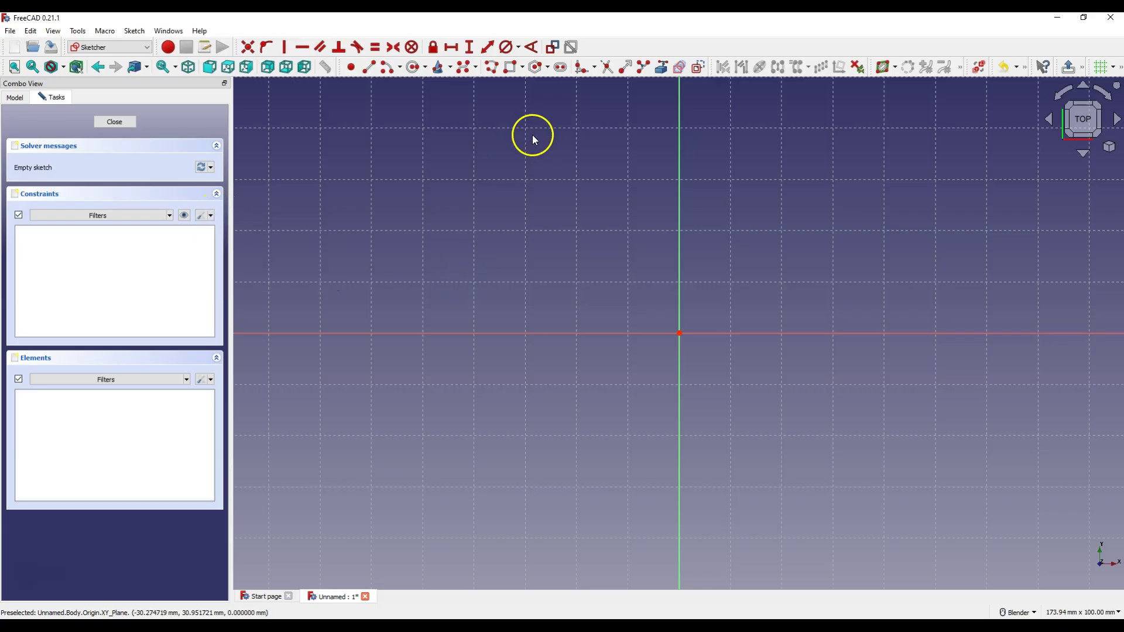
left_click(523, 67)
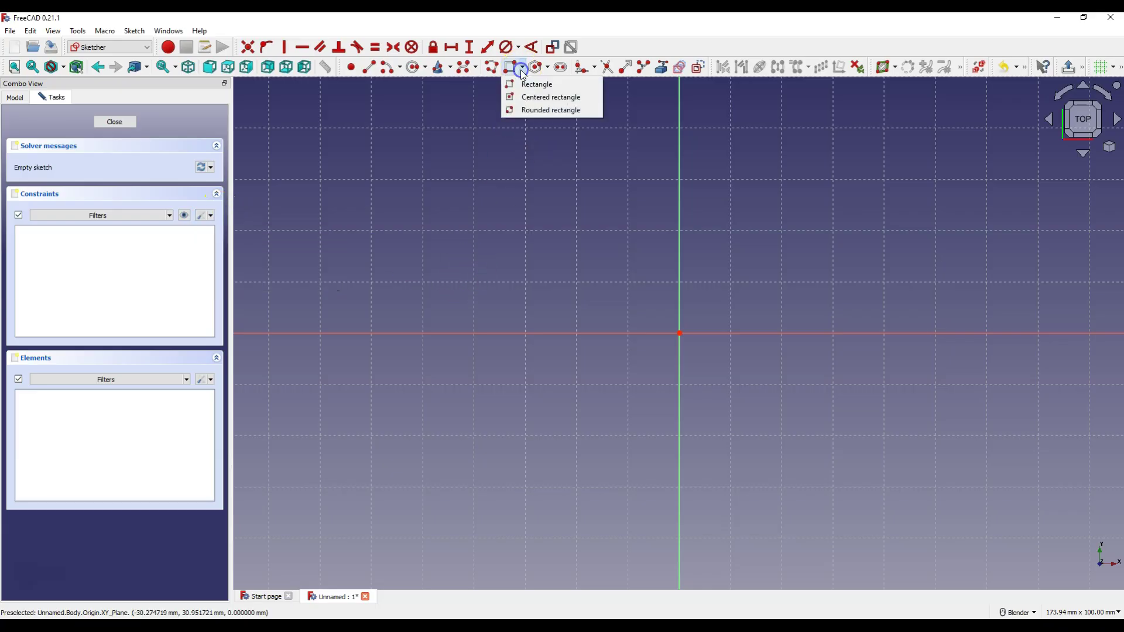
left_click(545, 99)
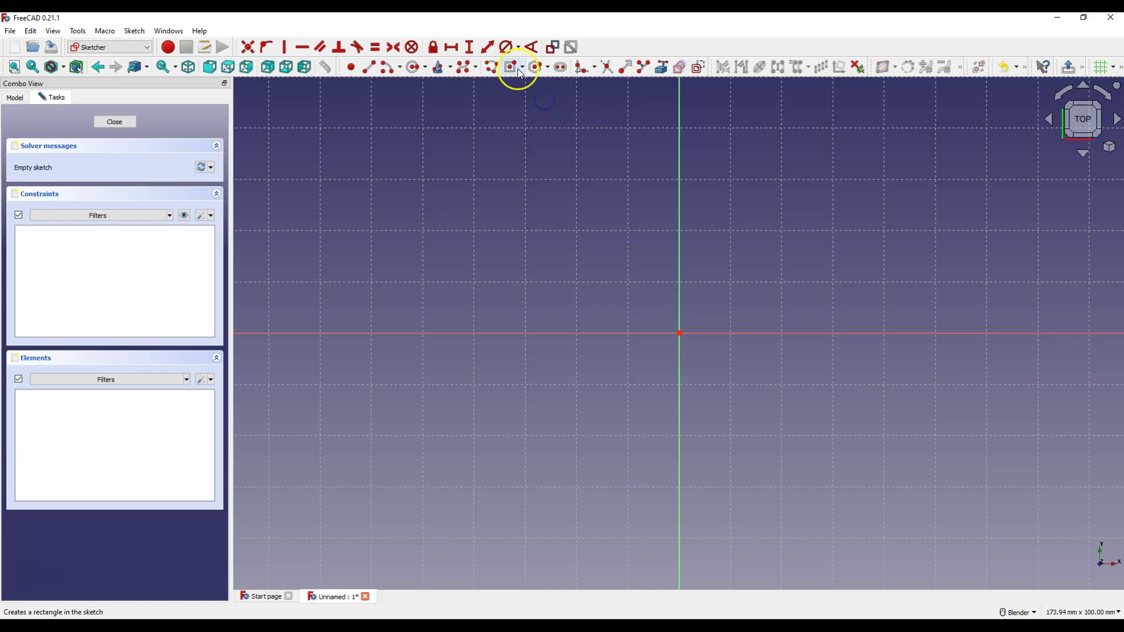
left_click(521, 74)
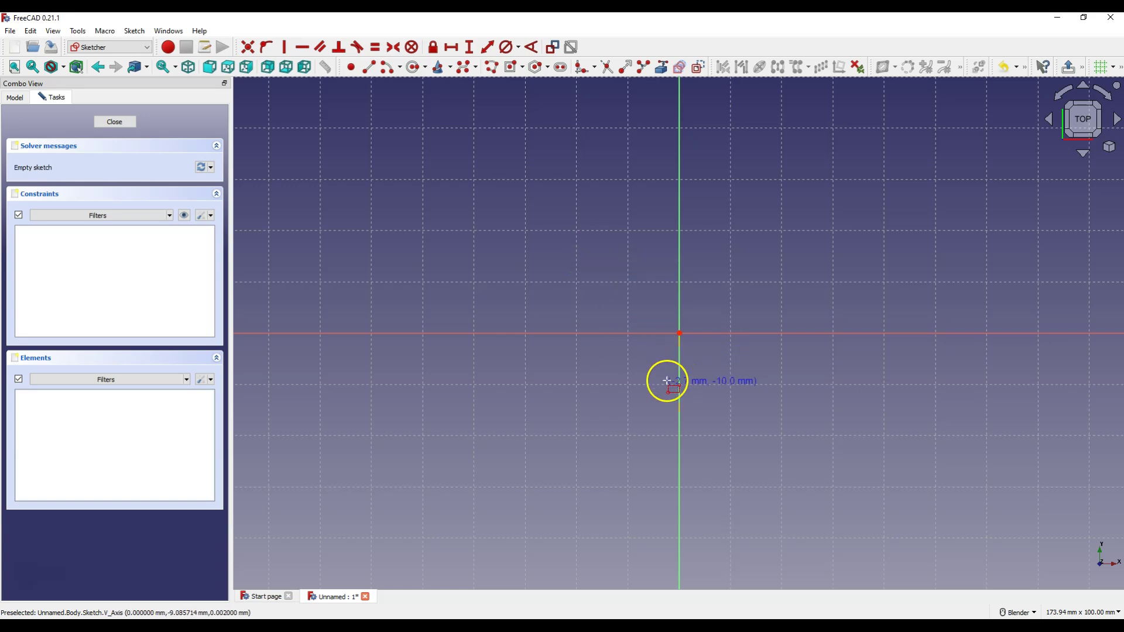
left_click(679, 333)
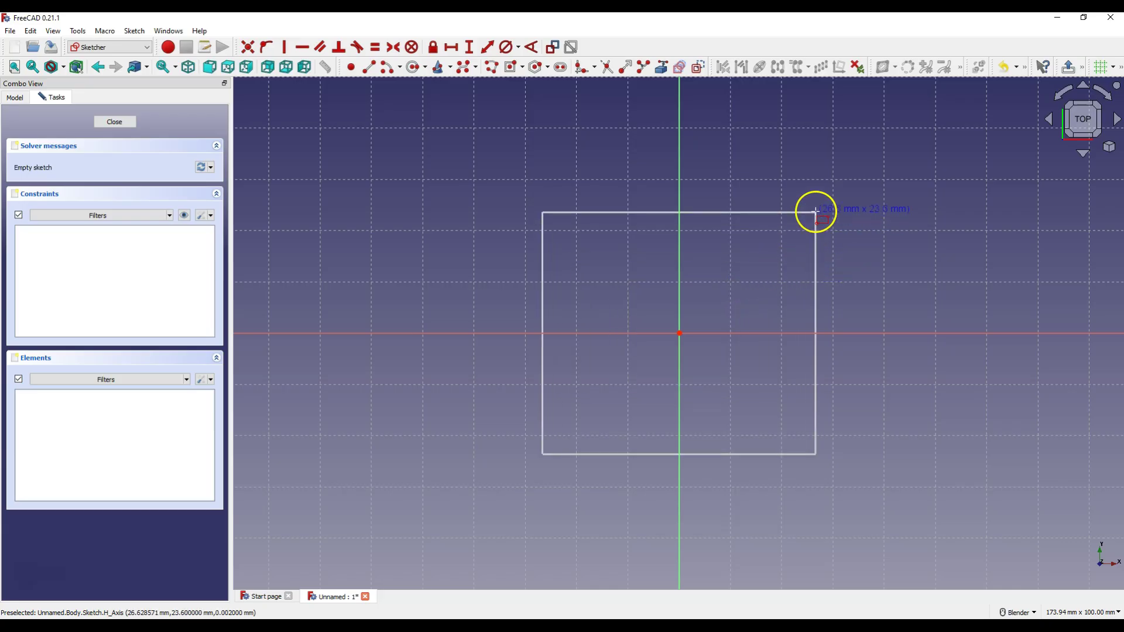
left_click(858, 215)
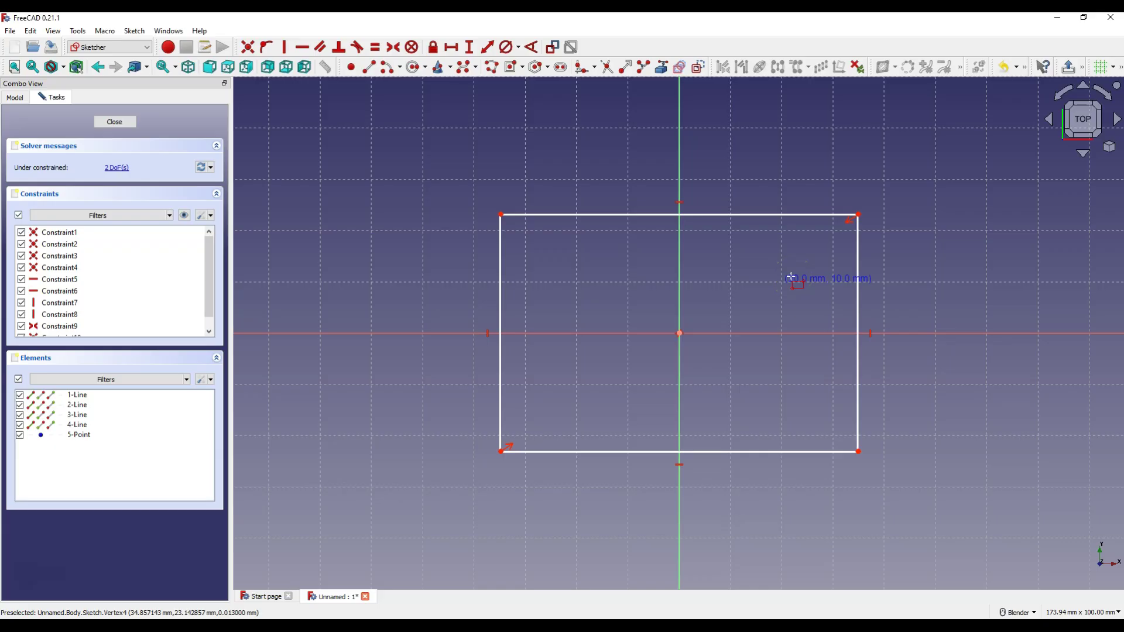
Step: Constrain the rectangle to 100 mm wide (bottom edge) and 70 mm tall (left edge)
left_click(455, 47)
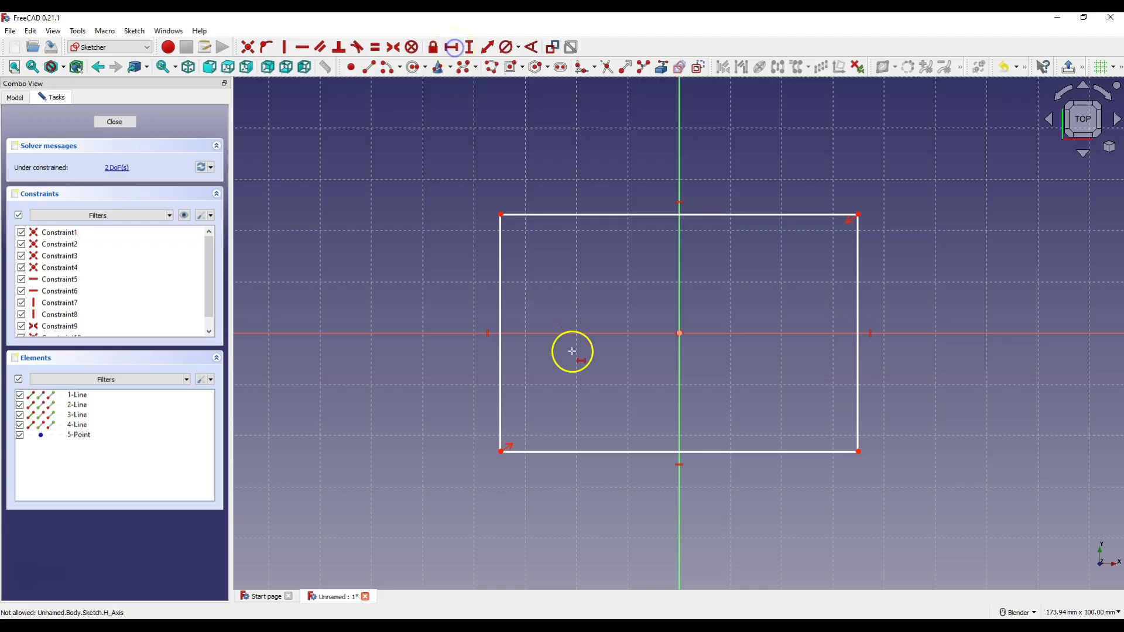
left_click(627, 452)
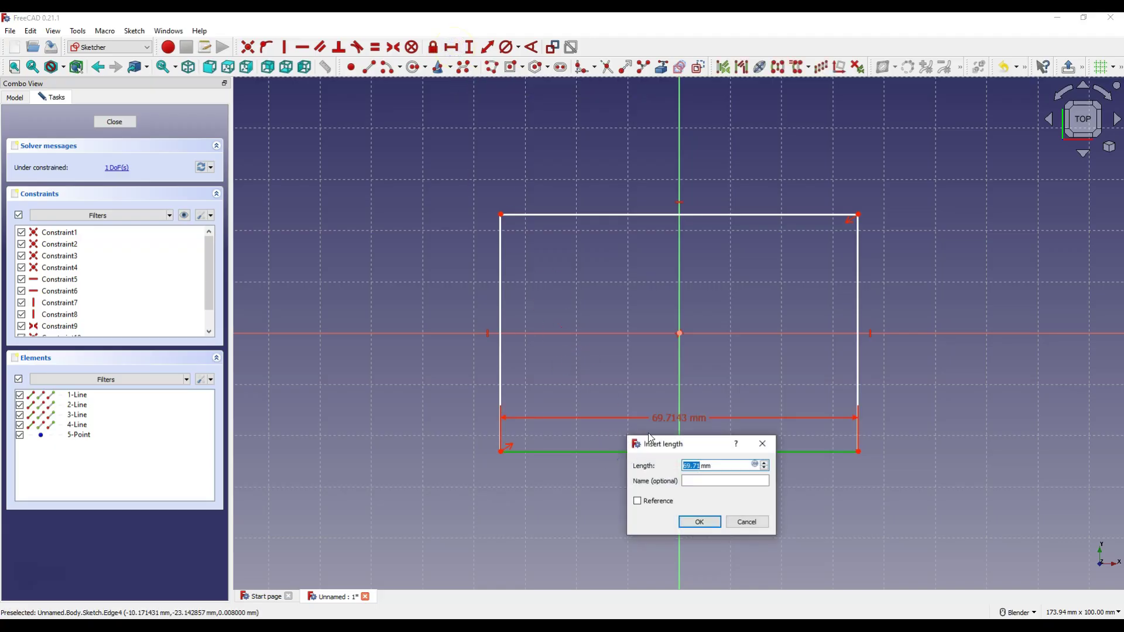
type("100")
left_click(709, 522)
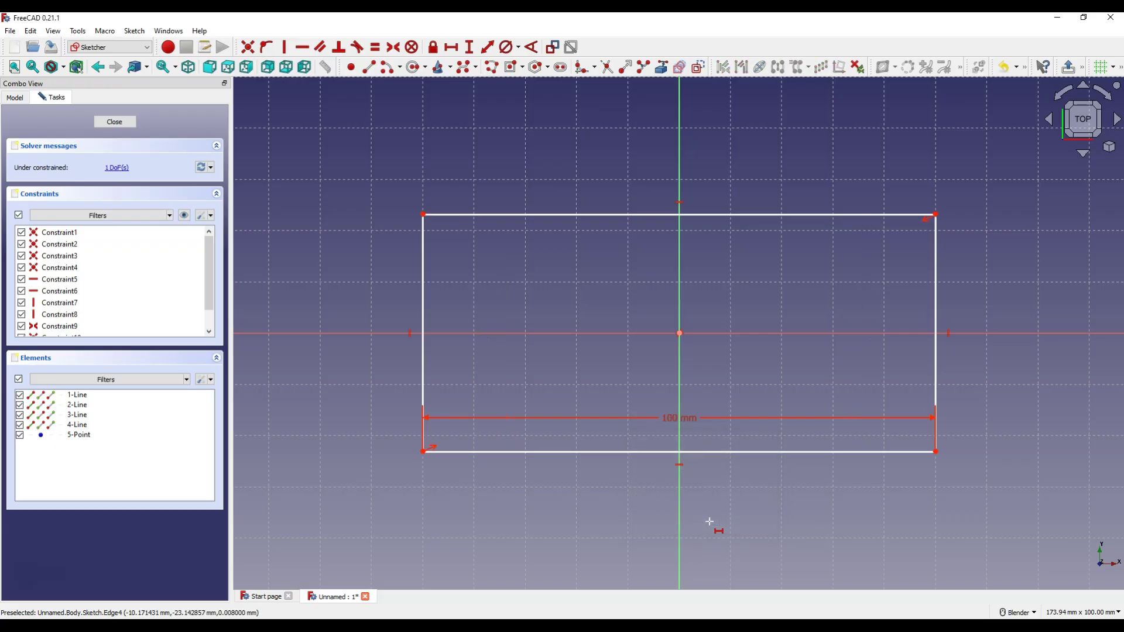
left_click(469, 49)
left_click(422, 256)
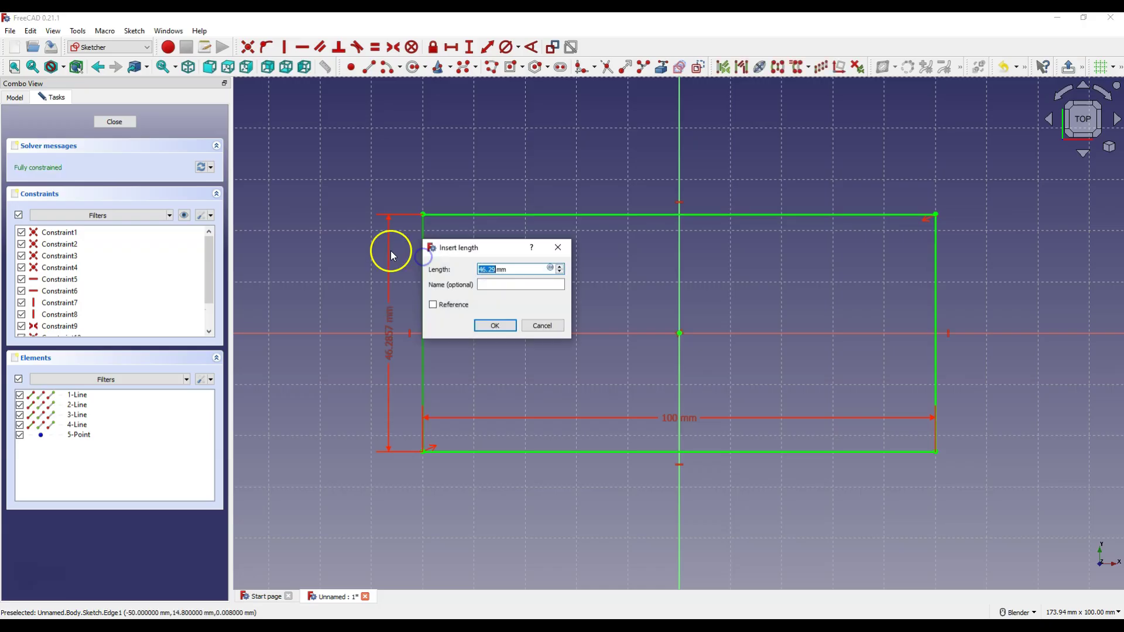
type("70")
left_click(494, 326)
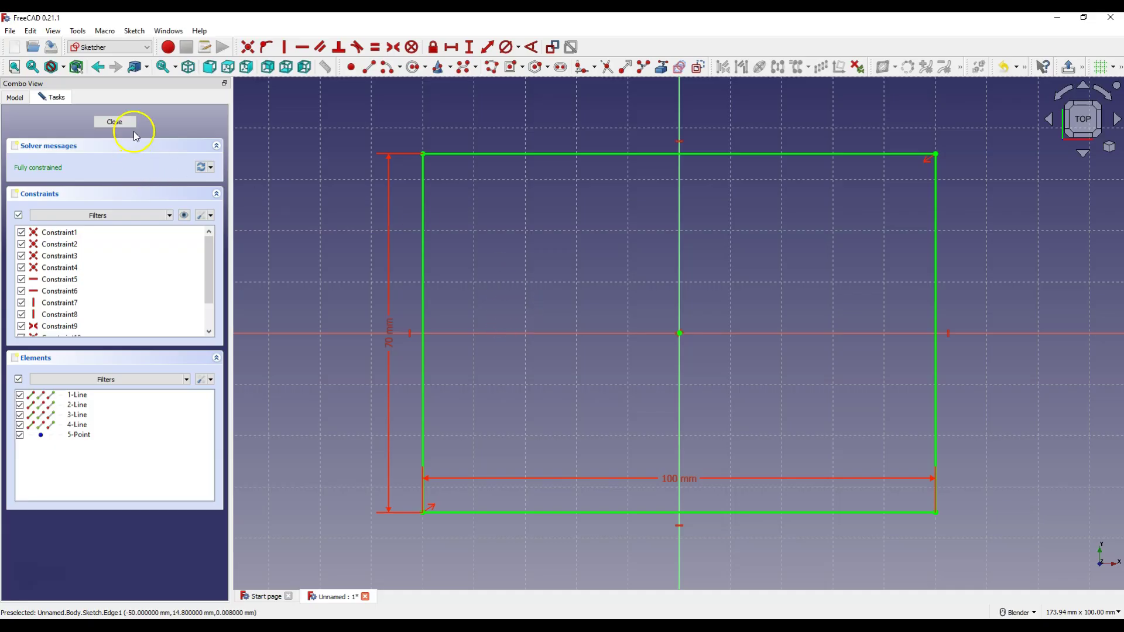
Step: Close the sketch and pad the 100 × 70 mm rectangle 40 mm into a block
left_click(115, 121)
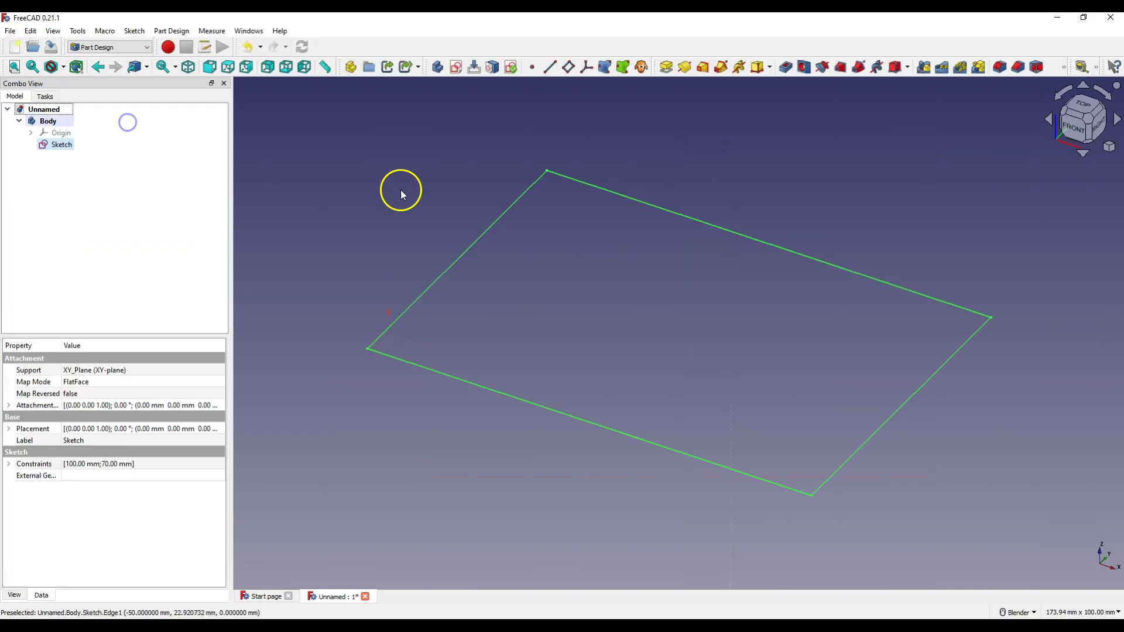
left_click(665, 68)
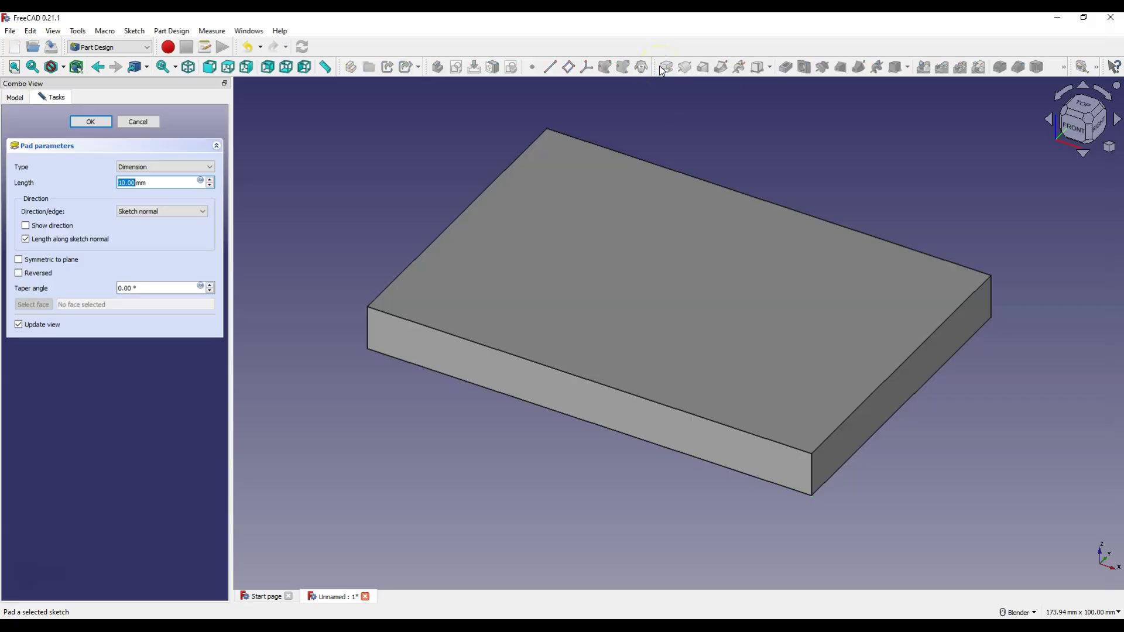
left_click(148, 182)
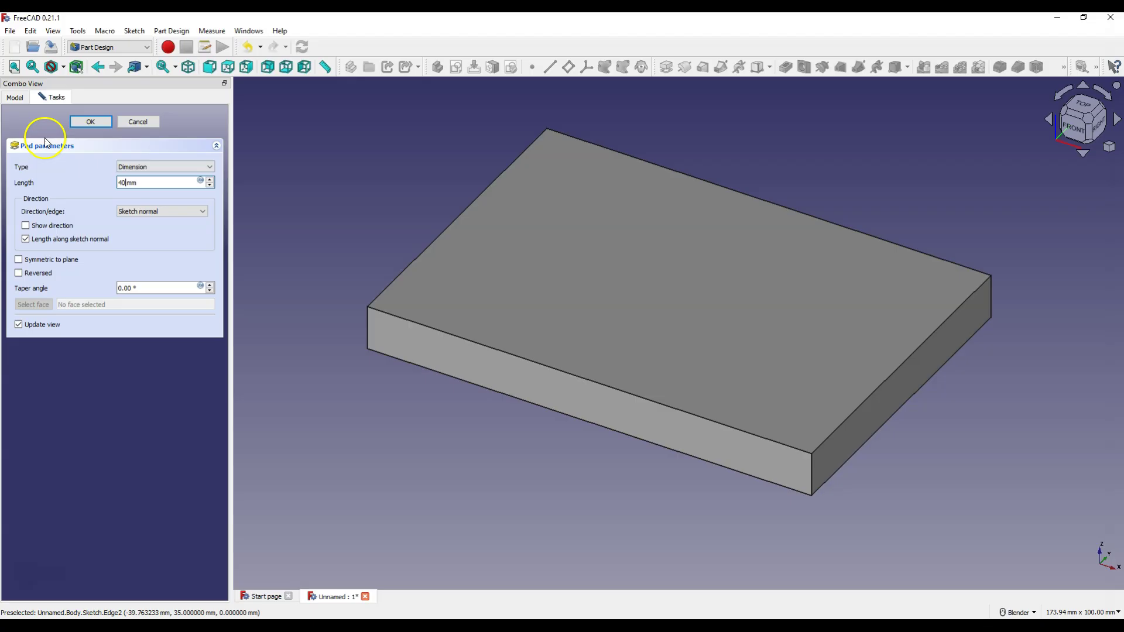
left_click(90, 122)
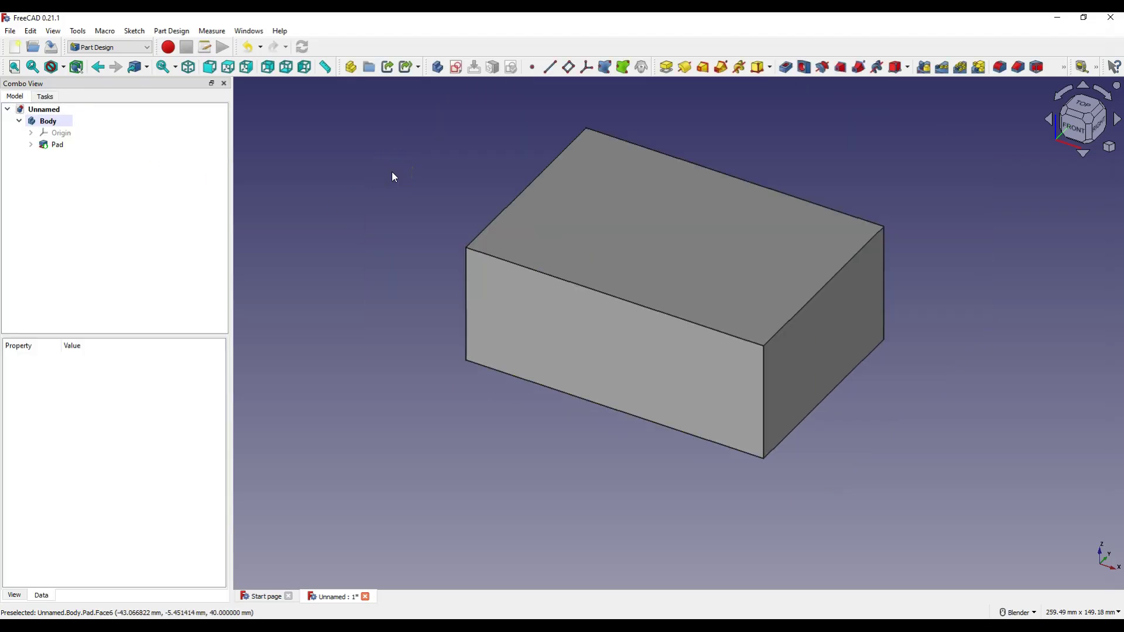
Step: Select the block's top face and bring up Part Design's dress-up features list
left_click(636, 221)
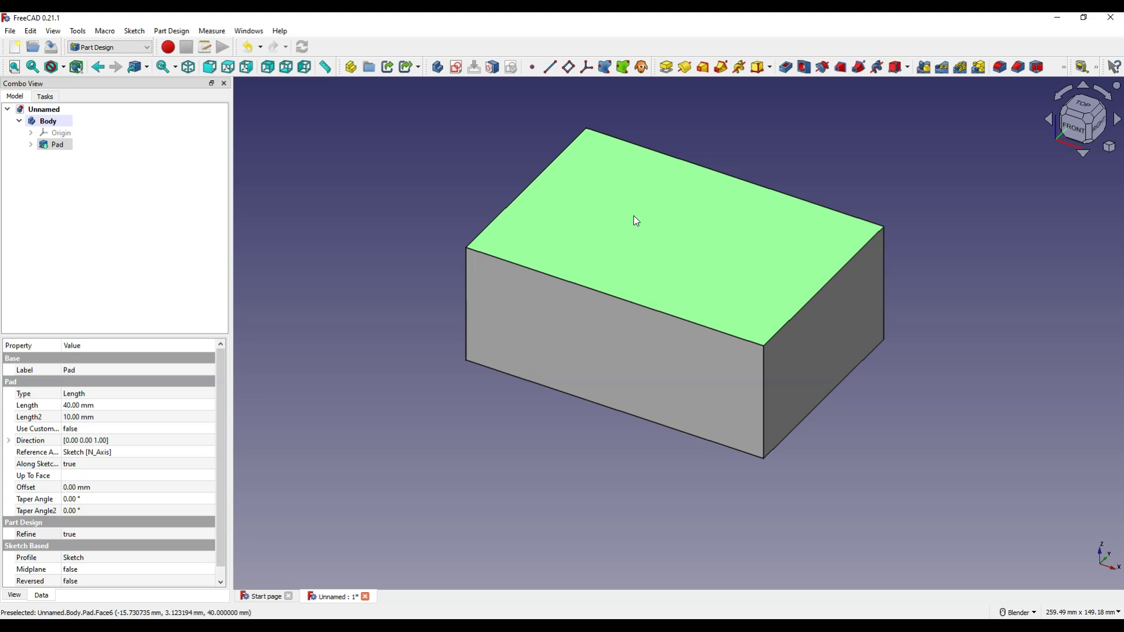
left_click(1064, 67)
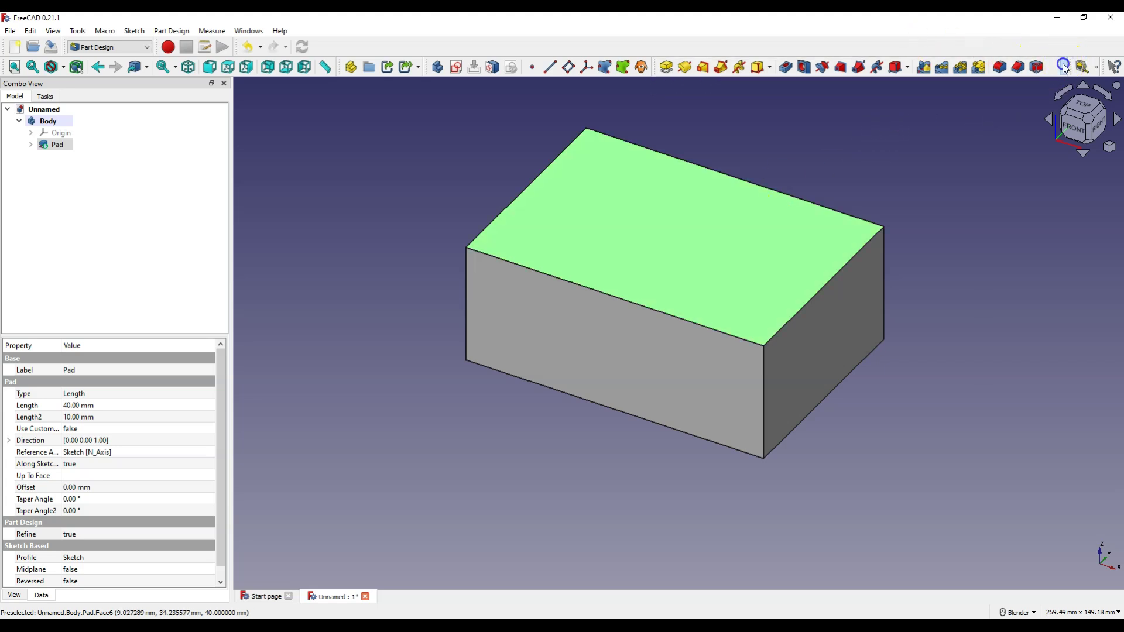
left_click(1064, 67)
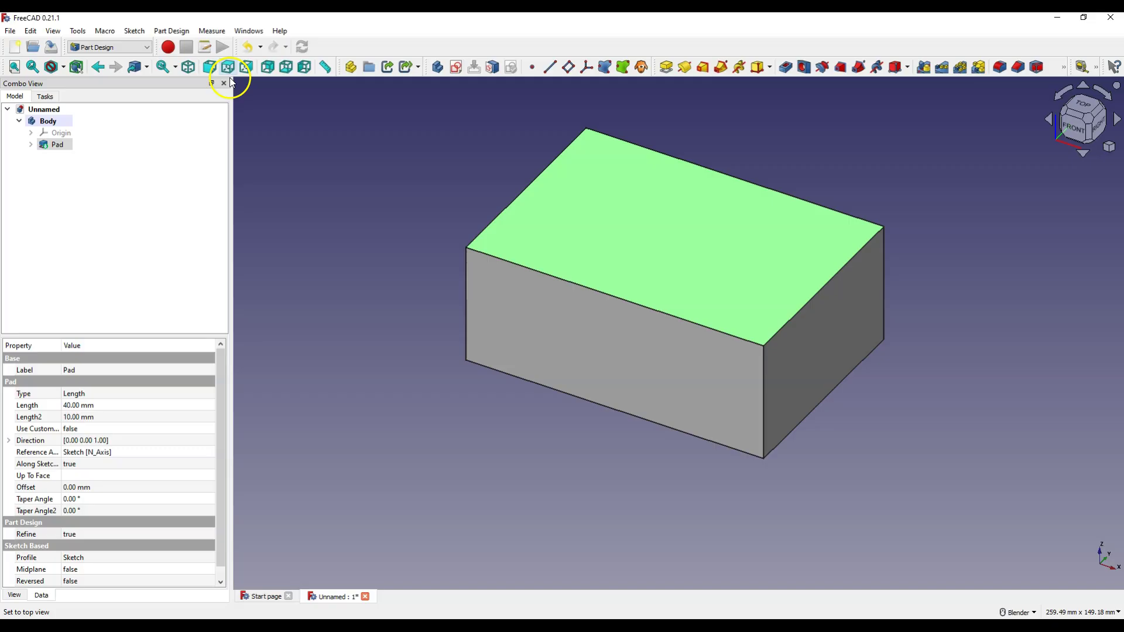
left_click(173, 32)
mouse_move(221, 211)
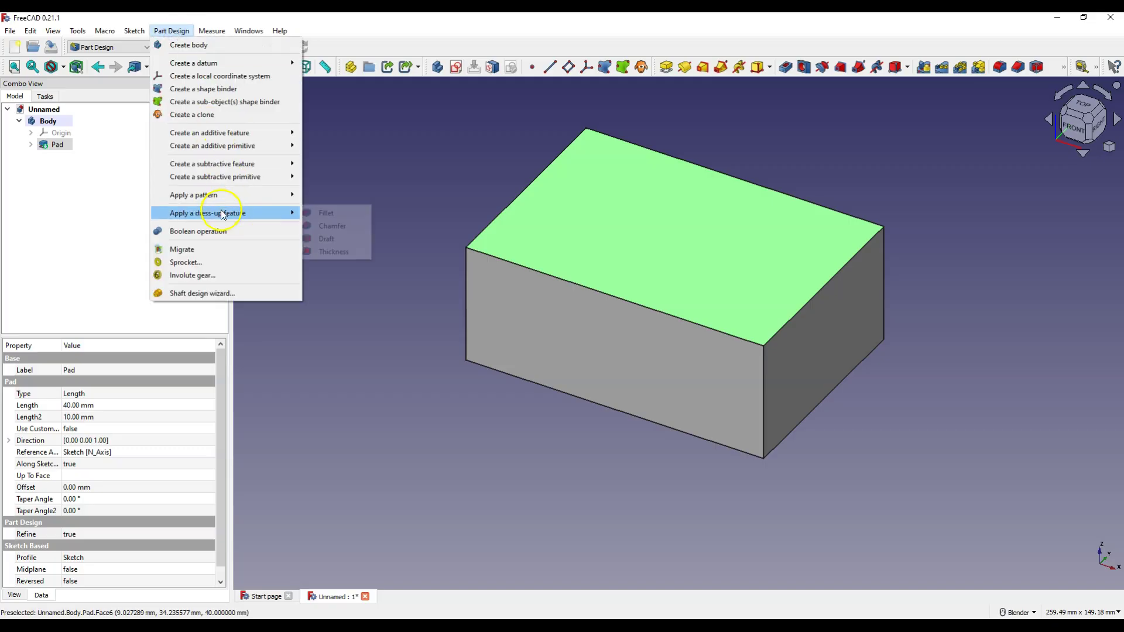
Step: Apply a 2 mm inward Thickness that hollows the block, leaving the top open
left_click(345, 253)
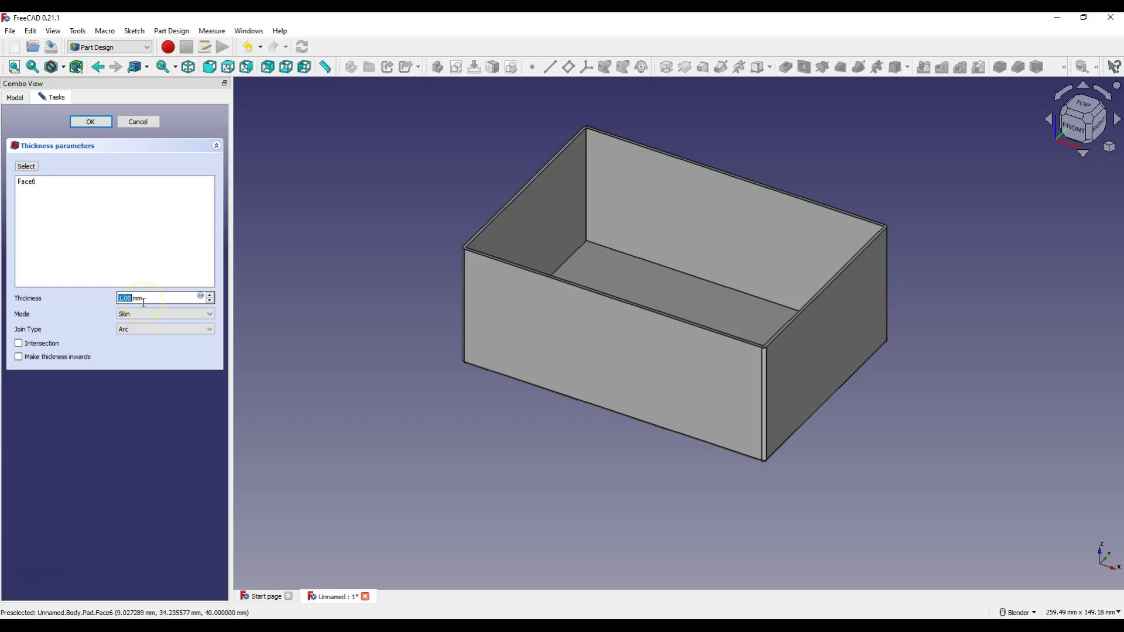
type("2")
left_click(91, 315)
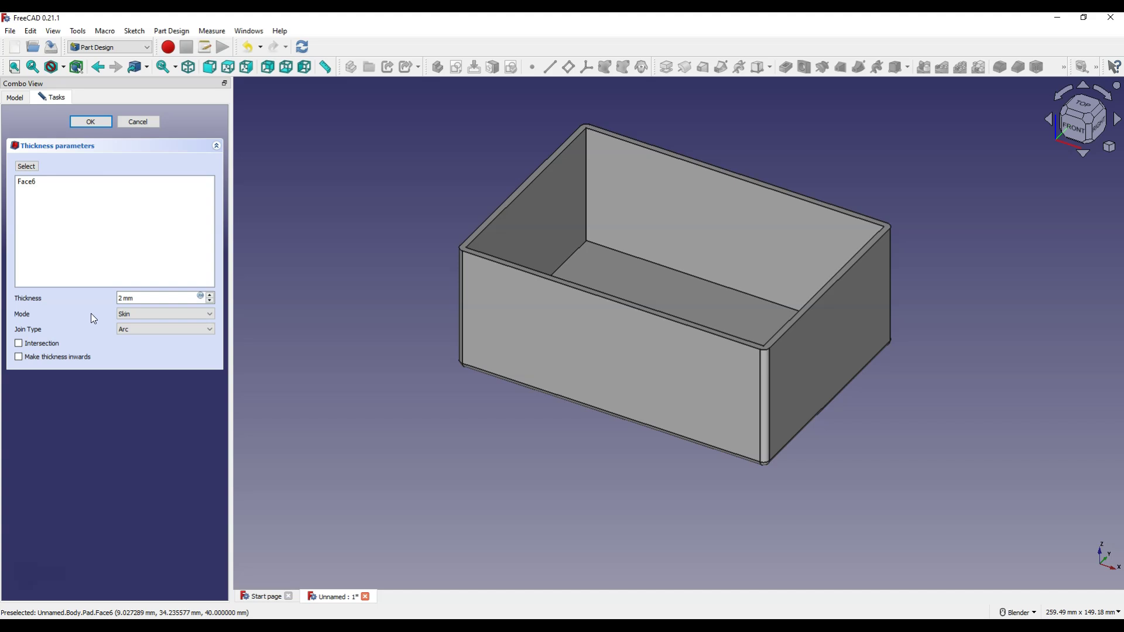
left_click(22, 359)
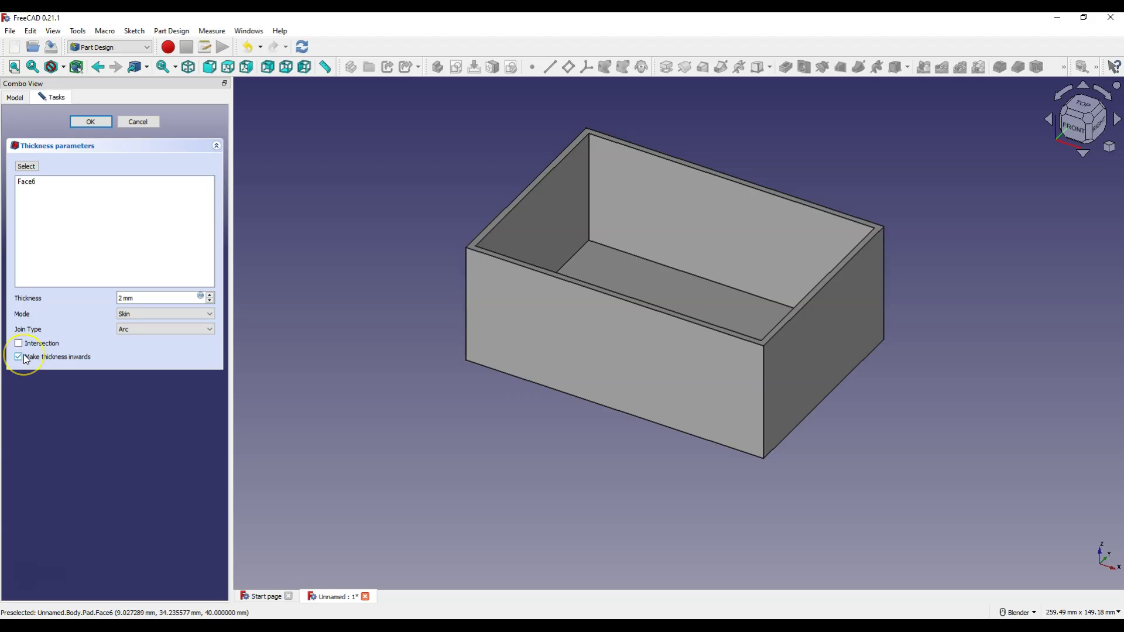
left_click(81, 122)
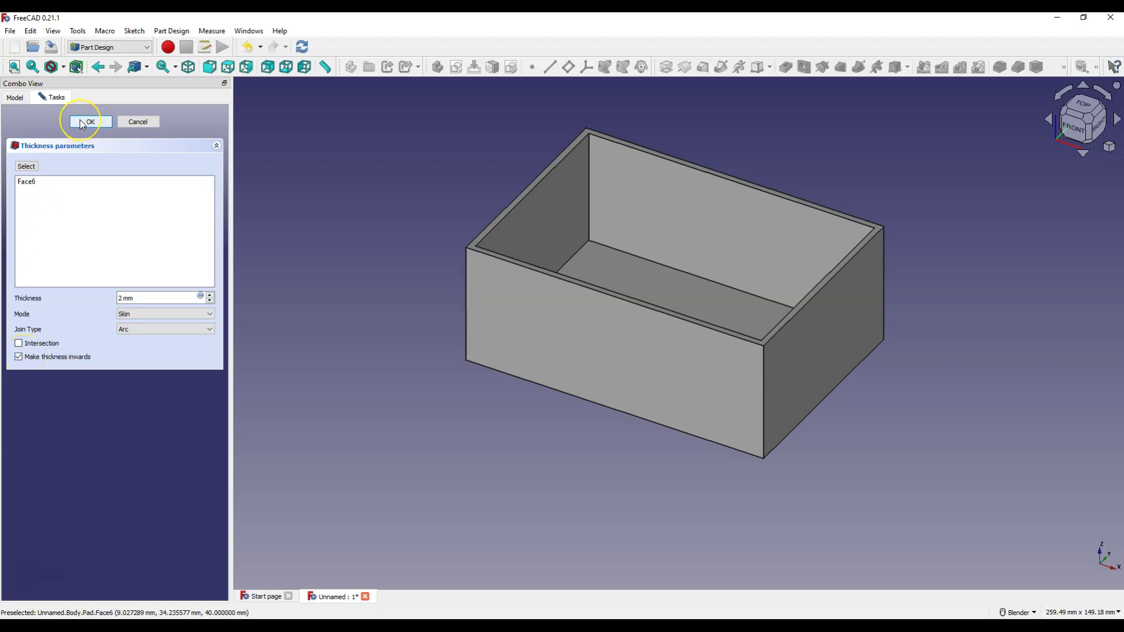
left_click(82, 121)
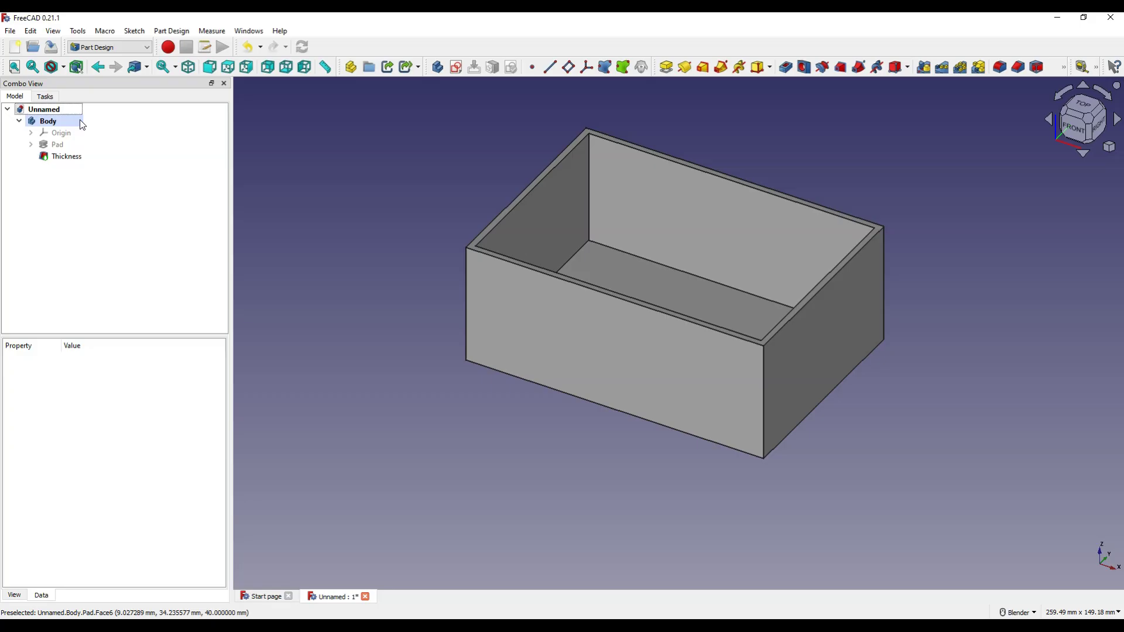
Step: Start a new sketch on the box's top rim face
left_click(290, 151)
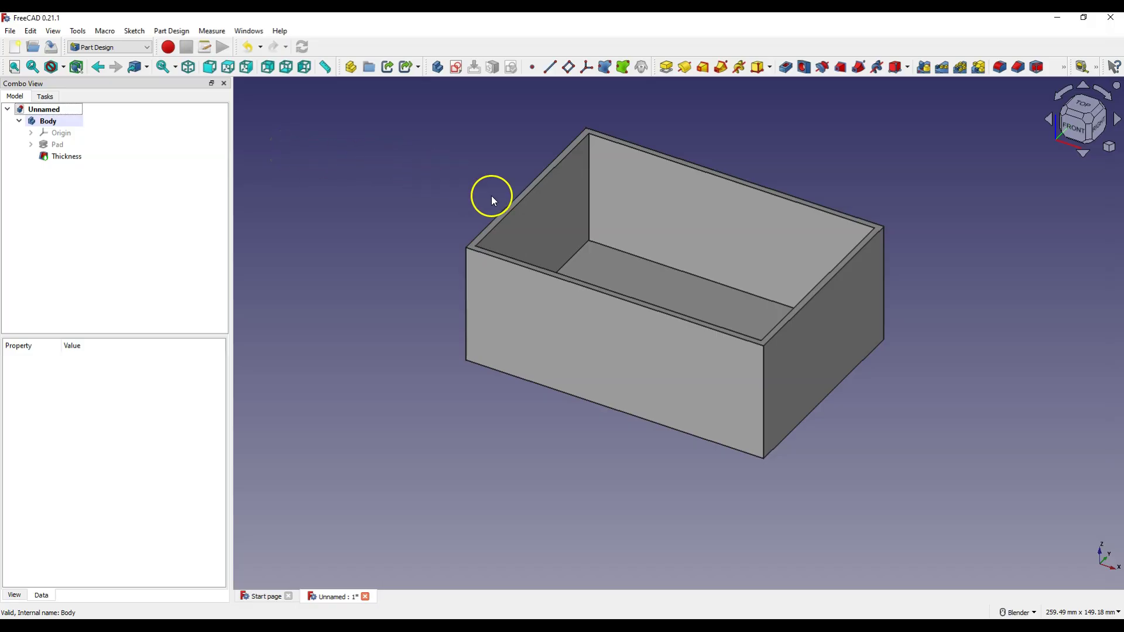
left_click(507, 209)
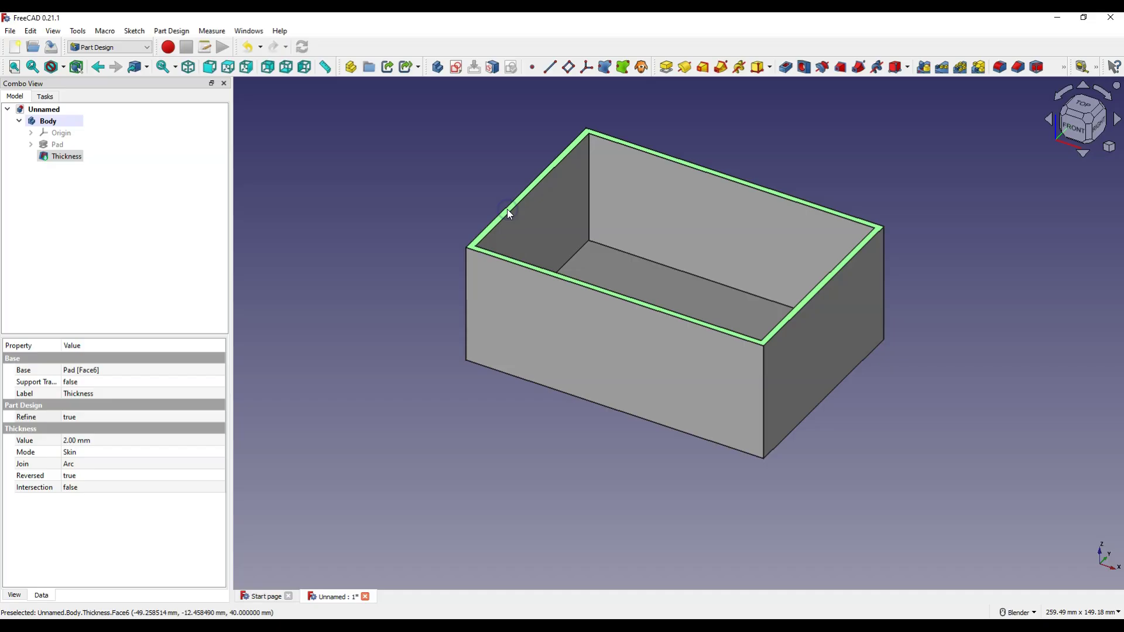
left_click(499, 202)
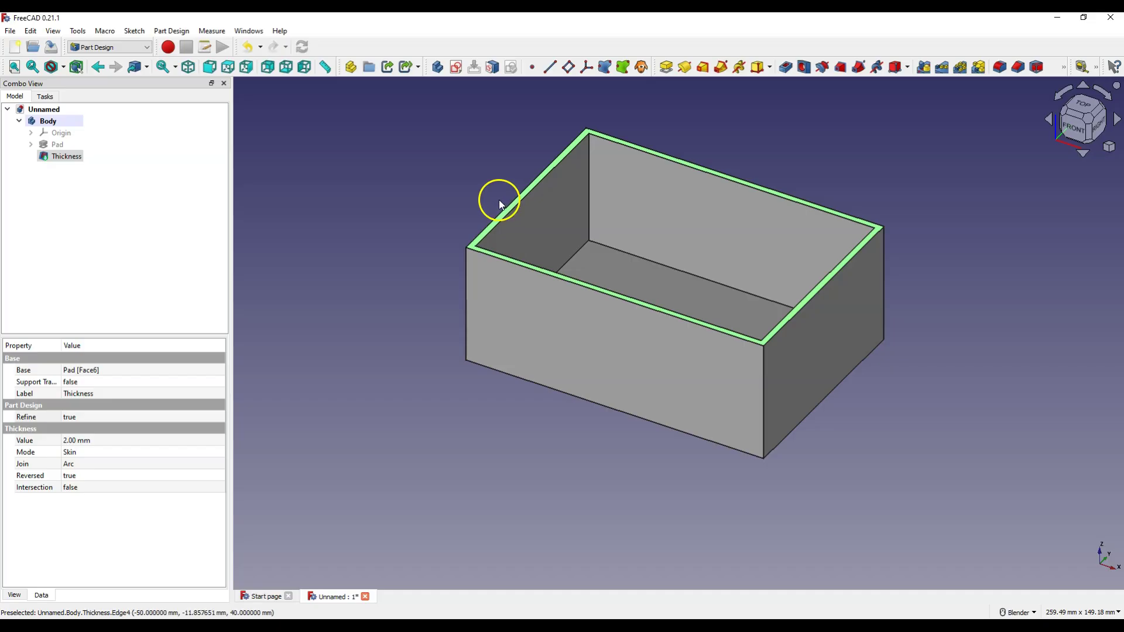
left_click(456, 71)
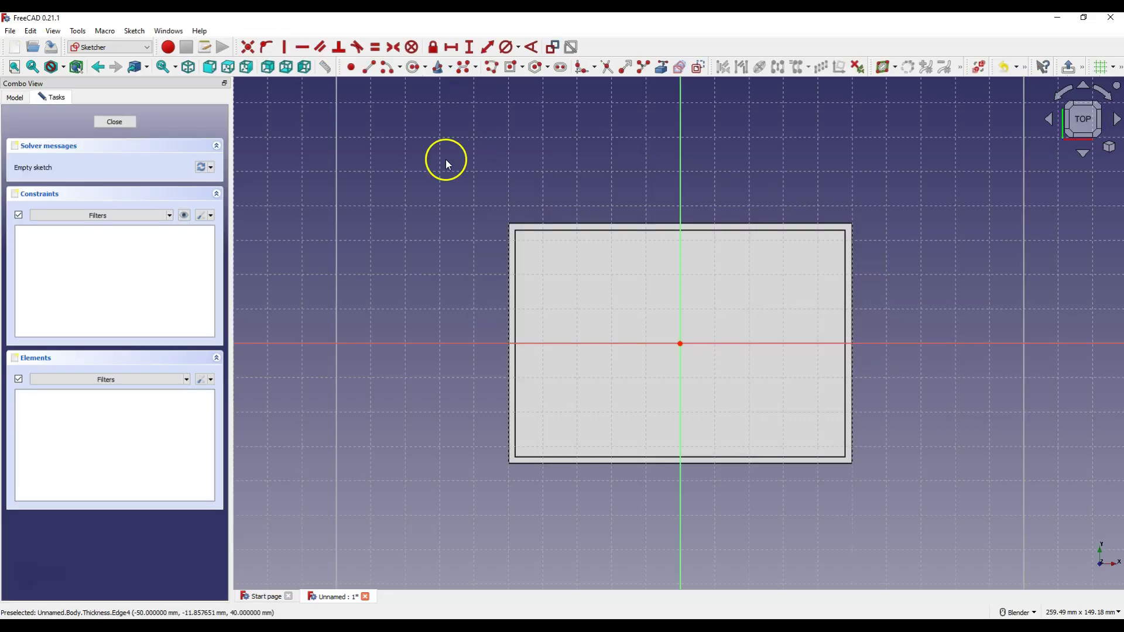
Step: Link the box's top back edge into the sketch as external geometry
left_click(660, 69)
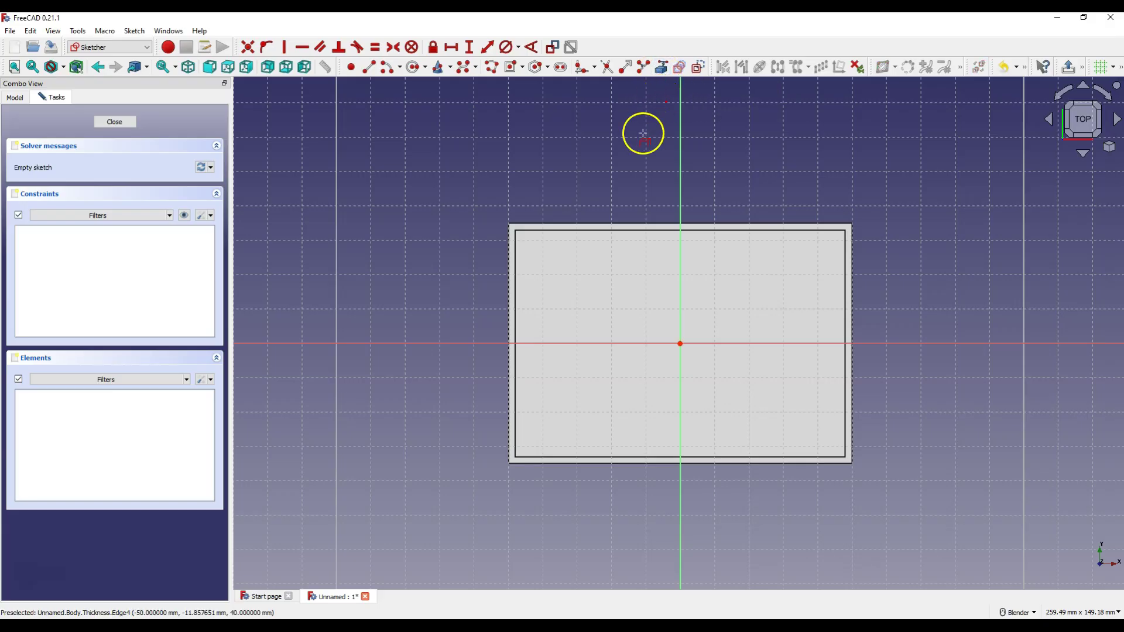
left_click(787, 222)
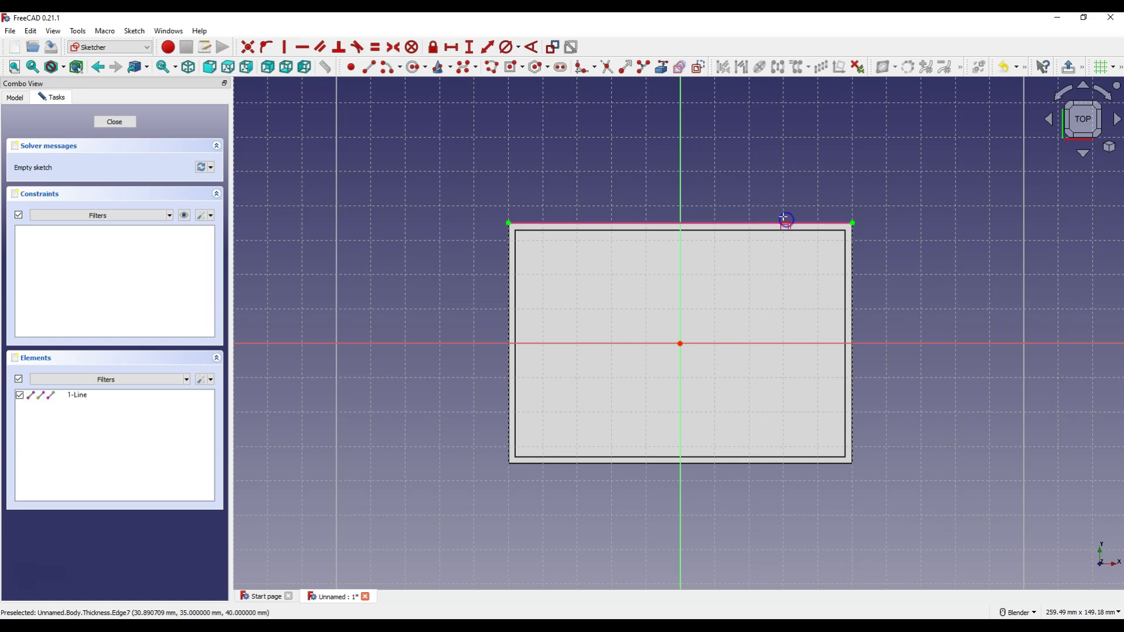
right_click(624, 157)
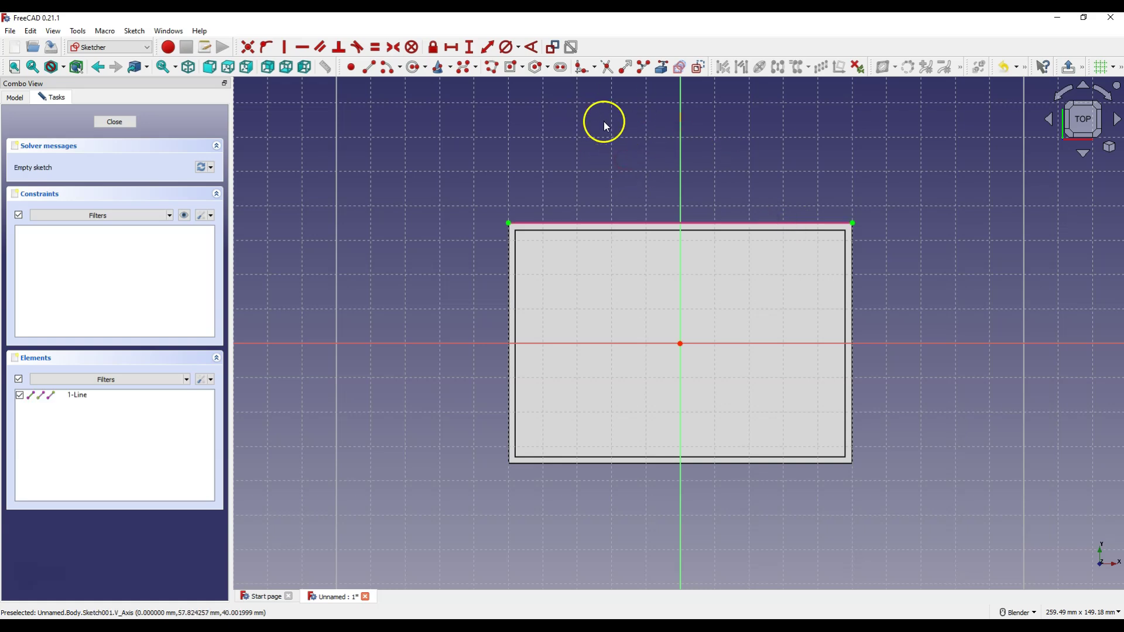
Step: Draw a centred rectangle from the origin up to the box's top edge
left_click(513, 68)
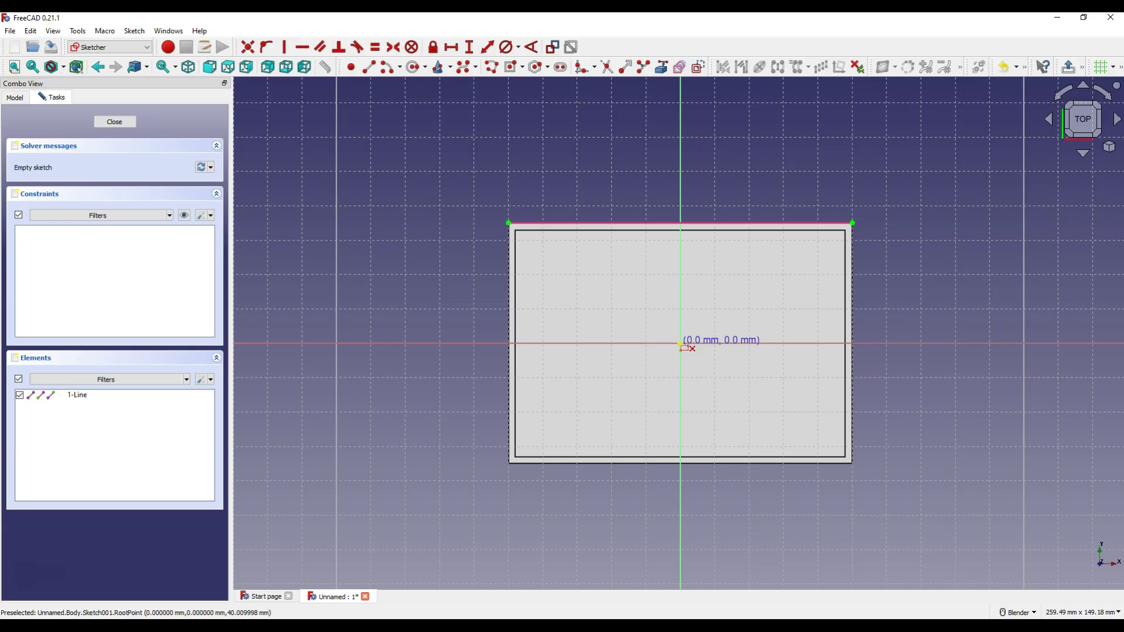
left_click_drag(681, 346, 716, 228)
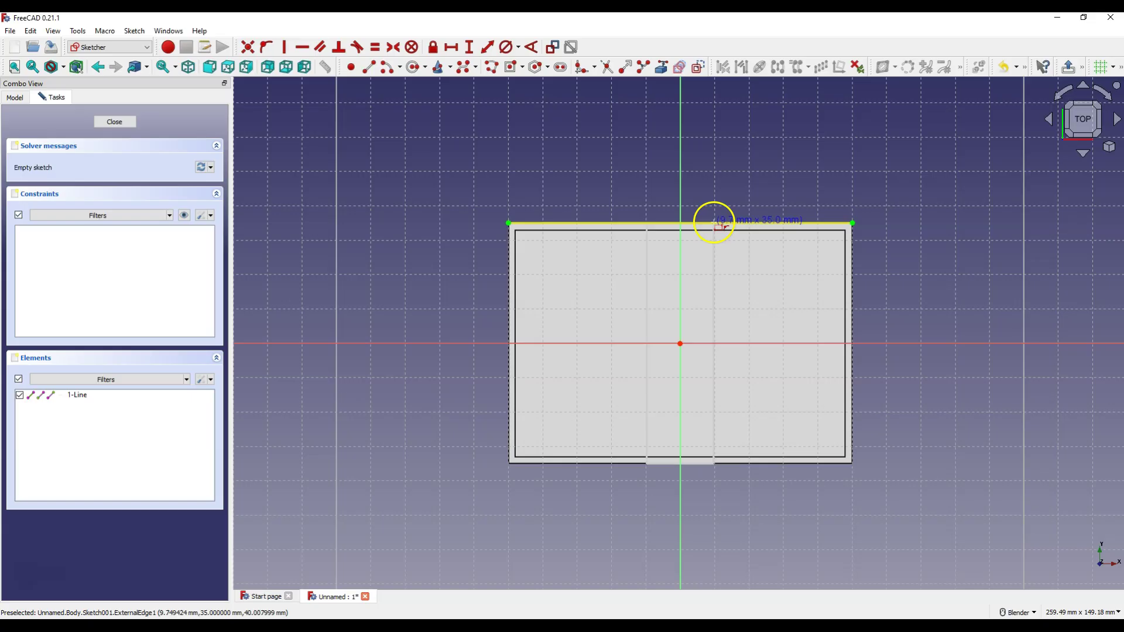
left_click(714, 223)
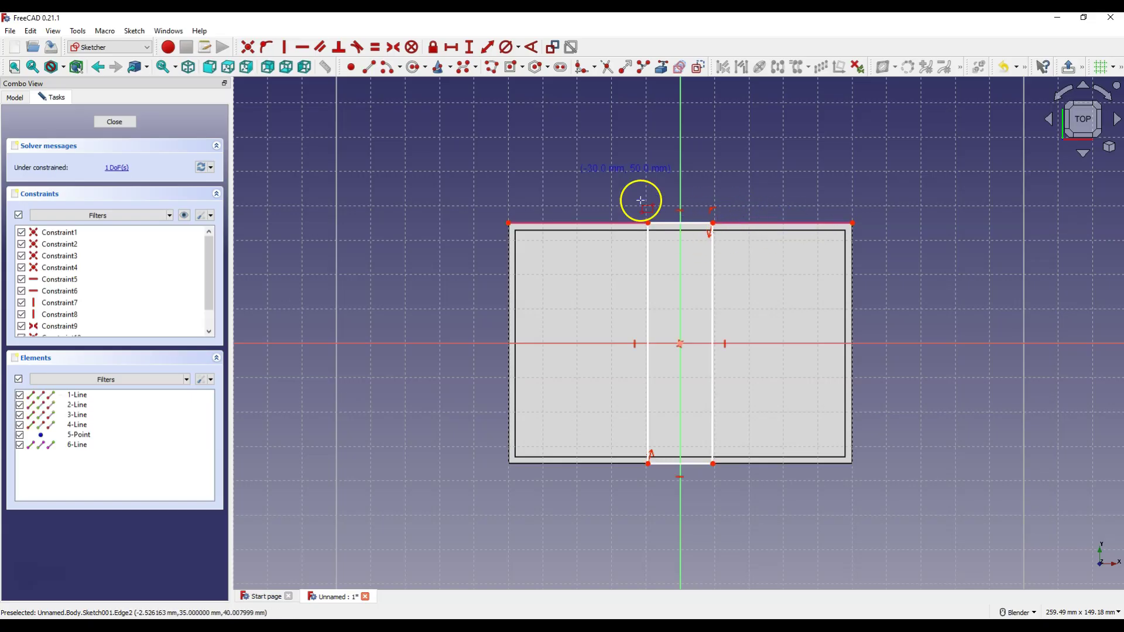
Step: Constrain the rectangle's width to 2 mm
left_click(455, 52)
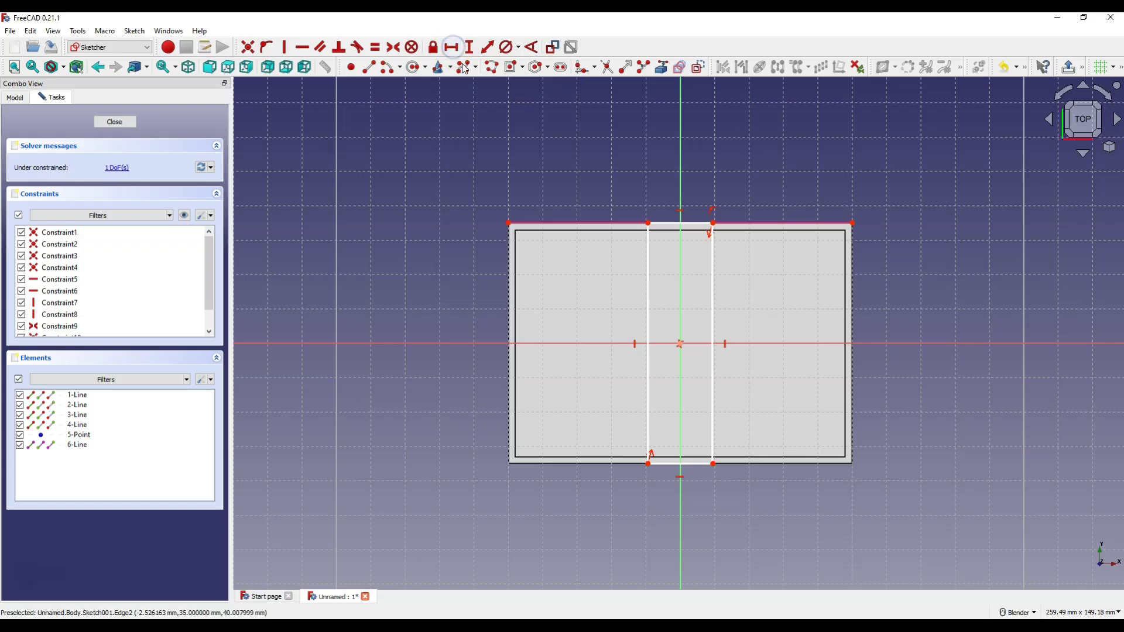
left_click(695, 465)
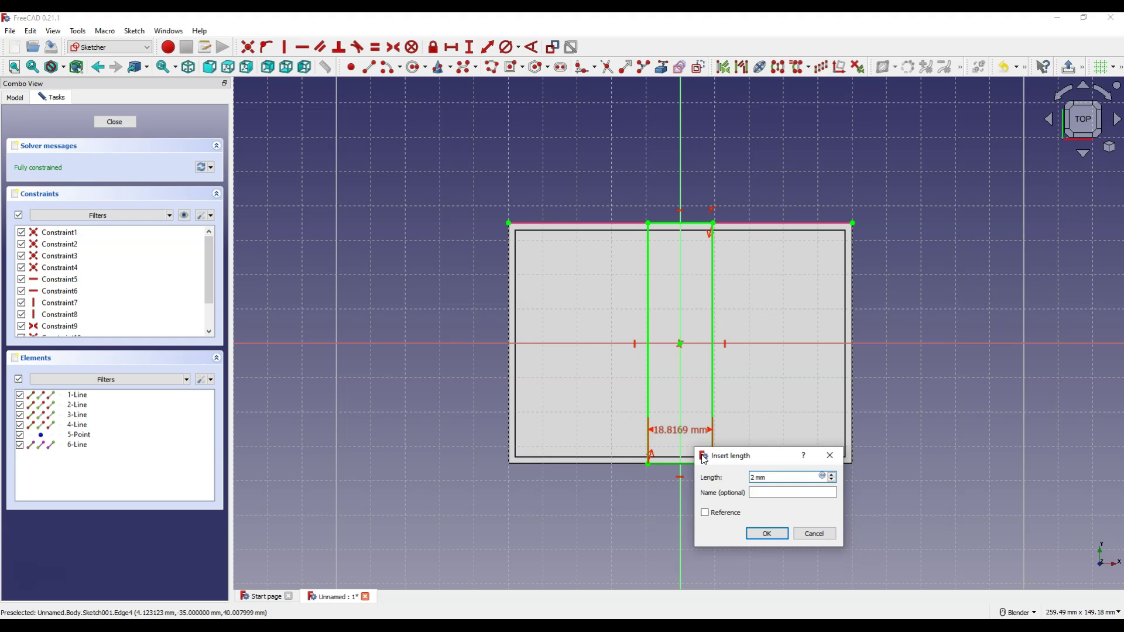
type("2")
left_click(777, 535)
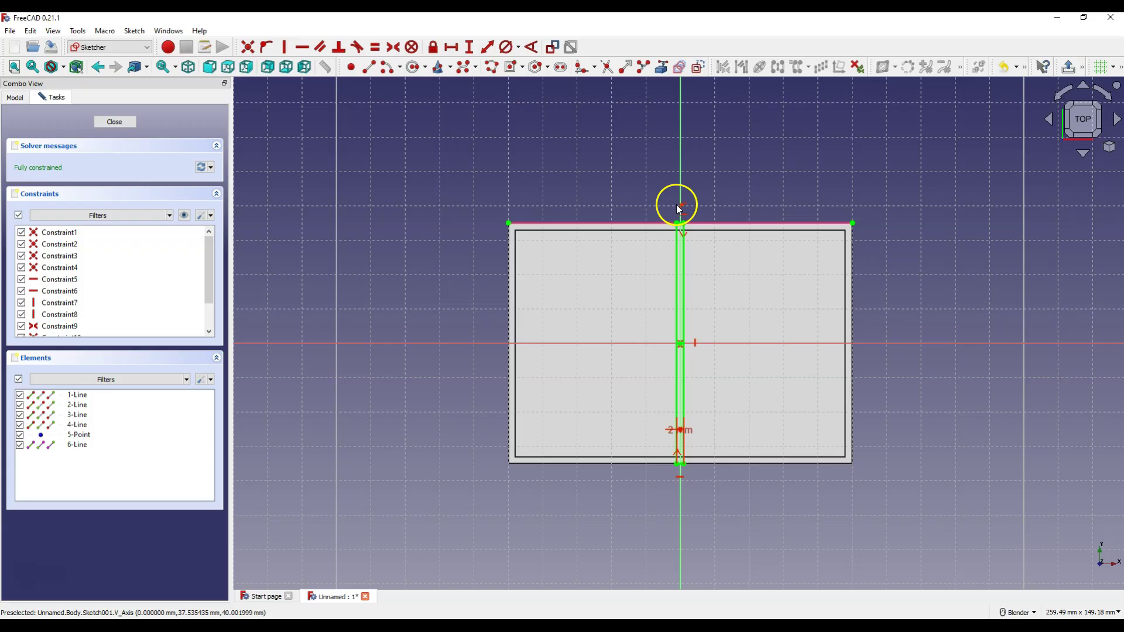
Step: Zoom in to check the strip's top corner against the edge, then close Sketch001
scroll(679, 209, "up", 2)
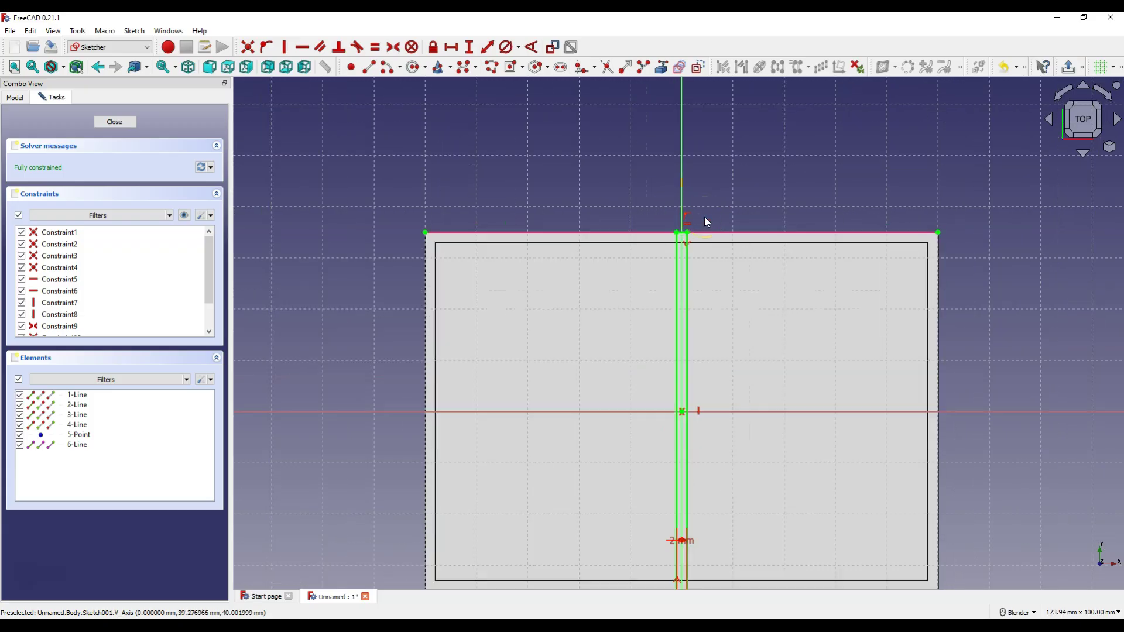
left_click(707, 249)
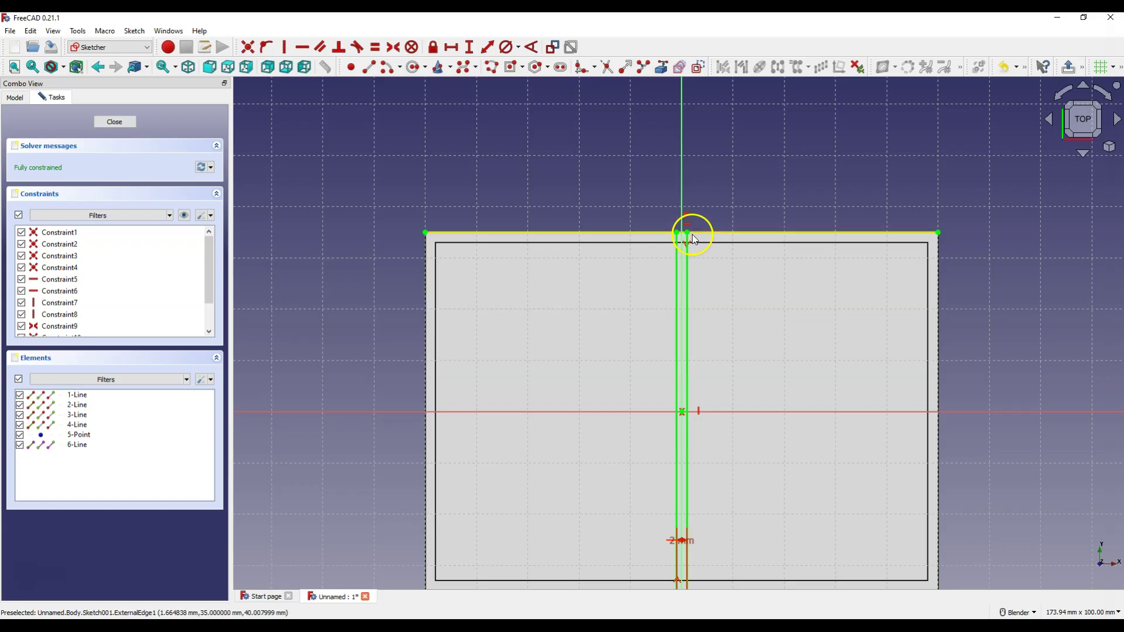
left_click(689, 235)
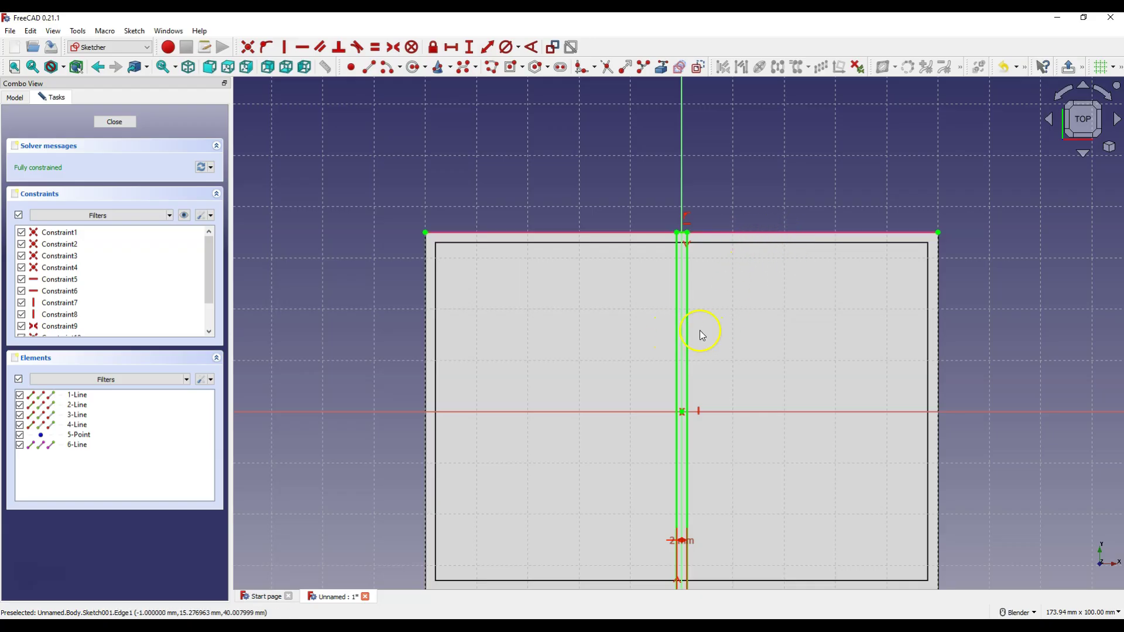
left_click(114, 121)
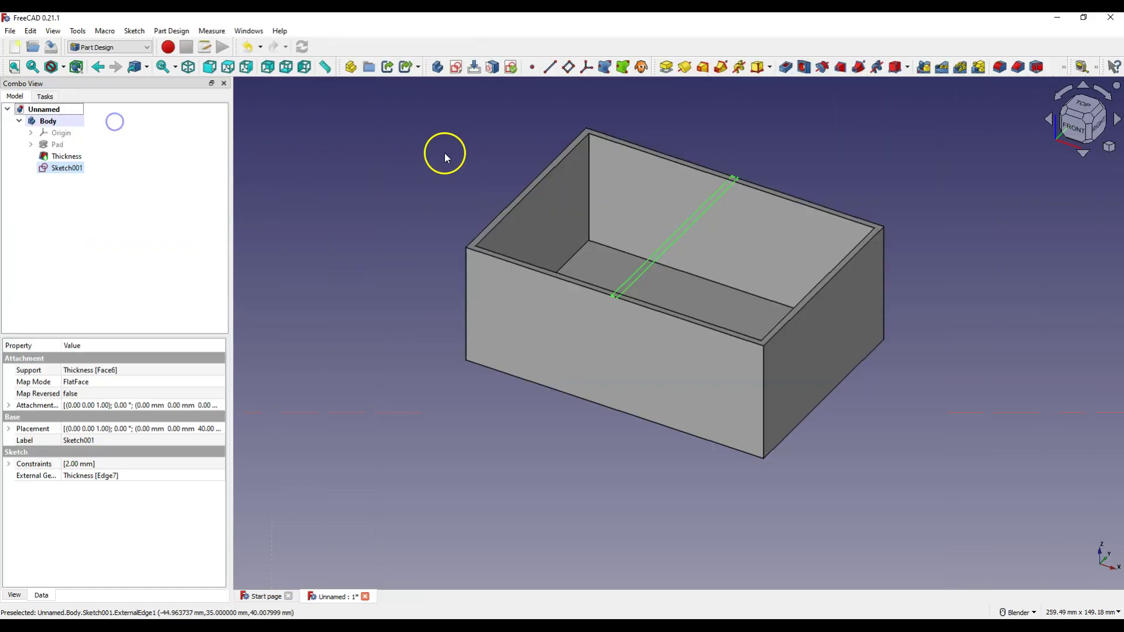
Step: Pad Sketch001 reversed with type 'To first' to form the divider wall
left_click(663, 66)
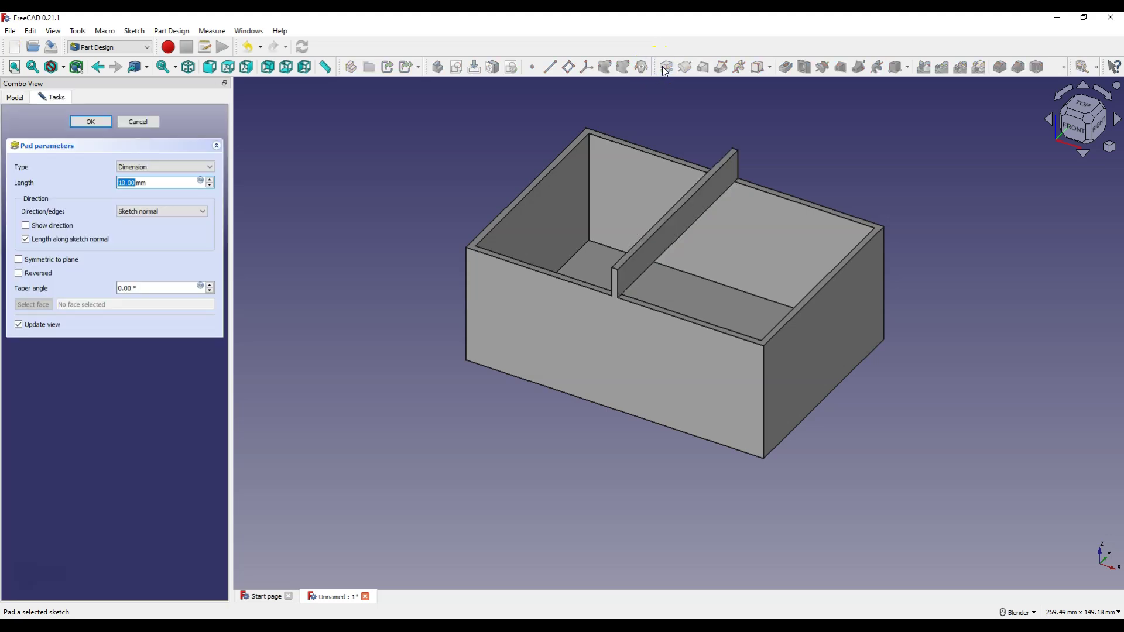
left_click(19, 275)
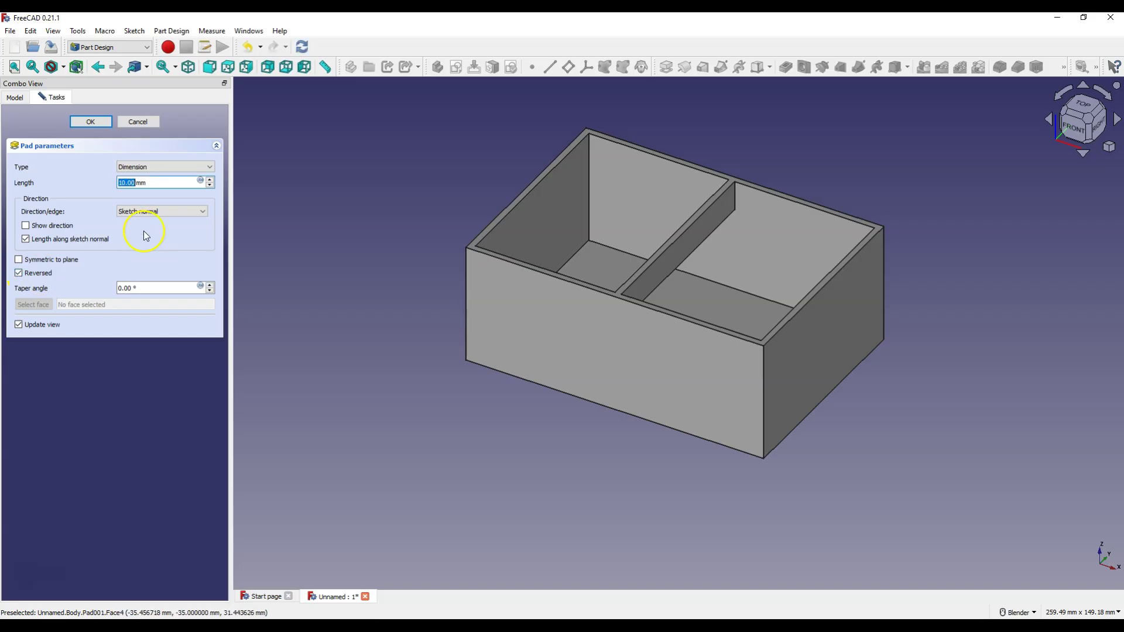
left_click(138, 167)
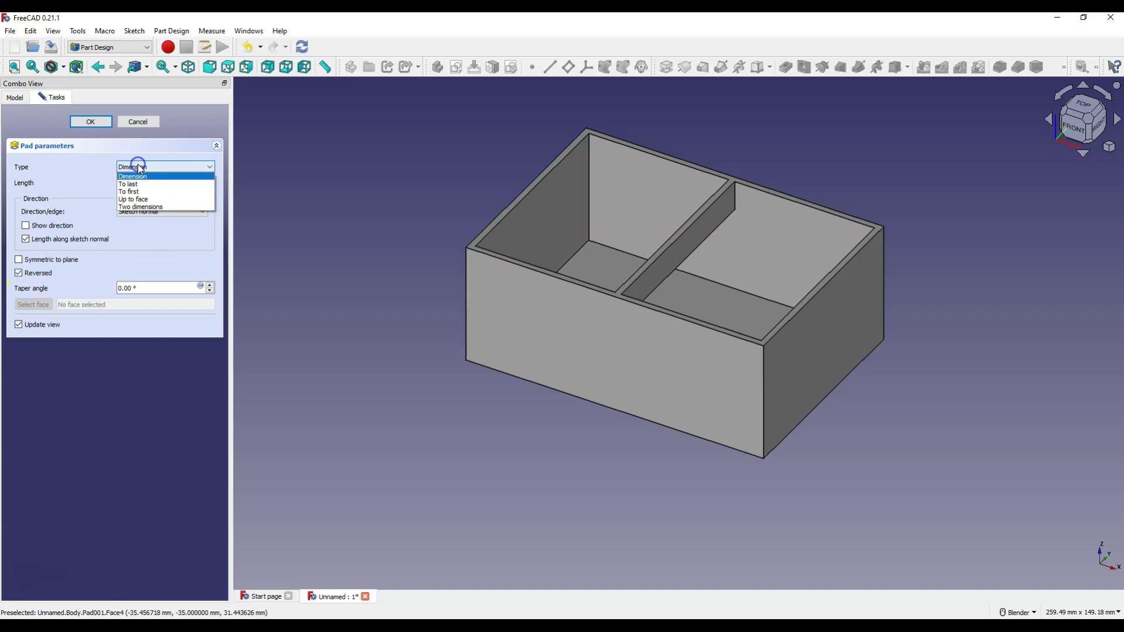
left_click(147, 192)
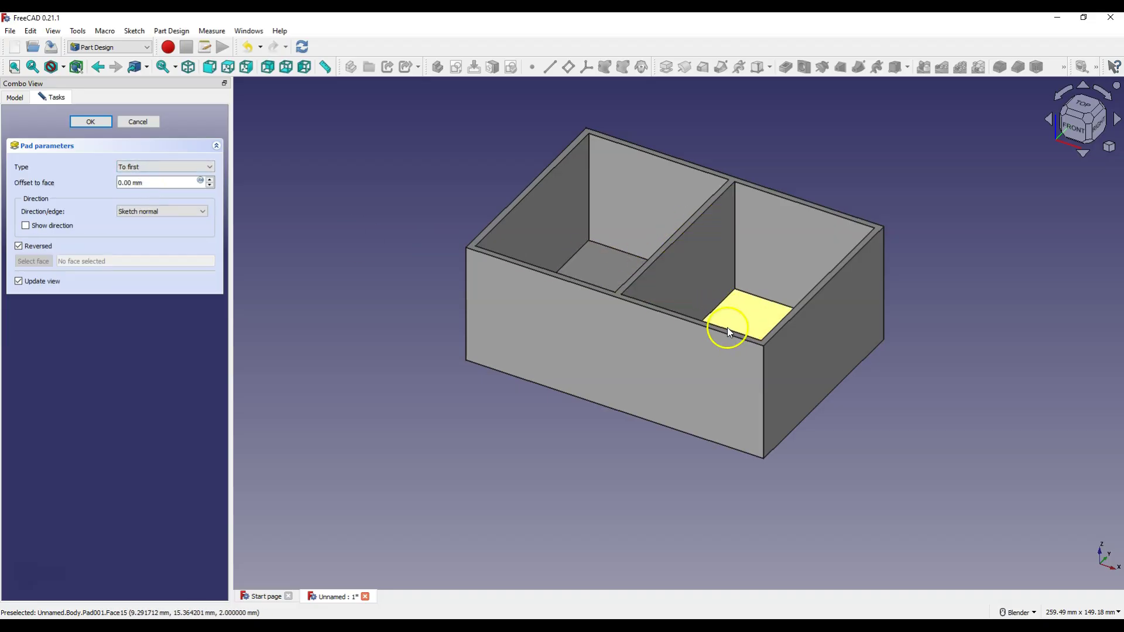
left_click(91, 122)
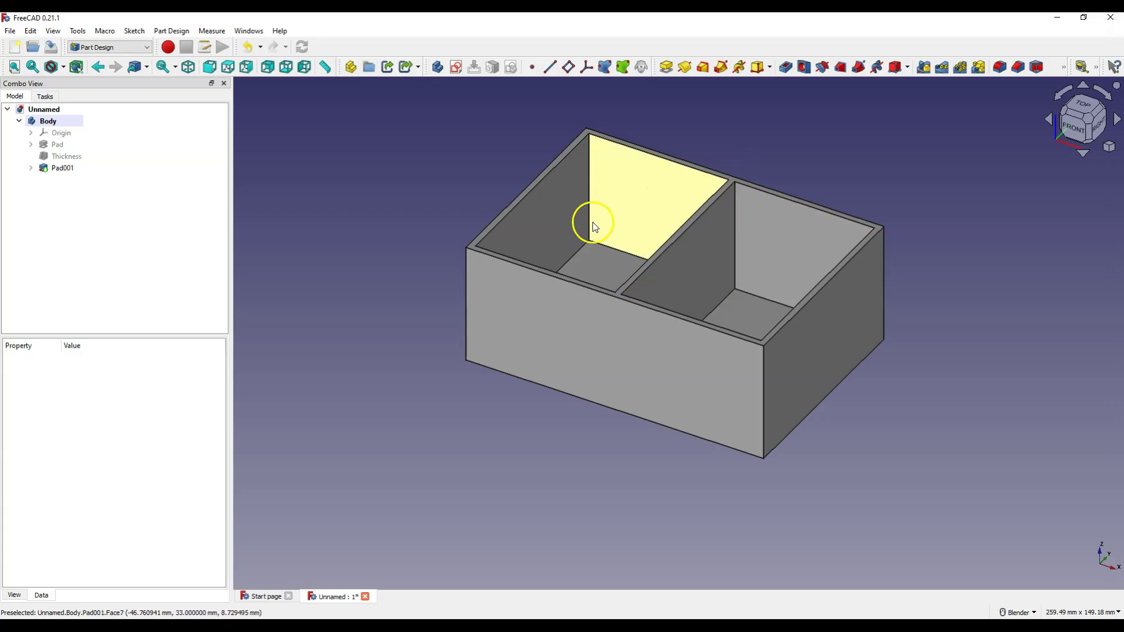
left_click(69, 169)
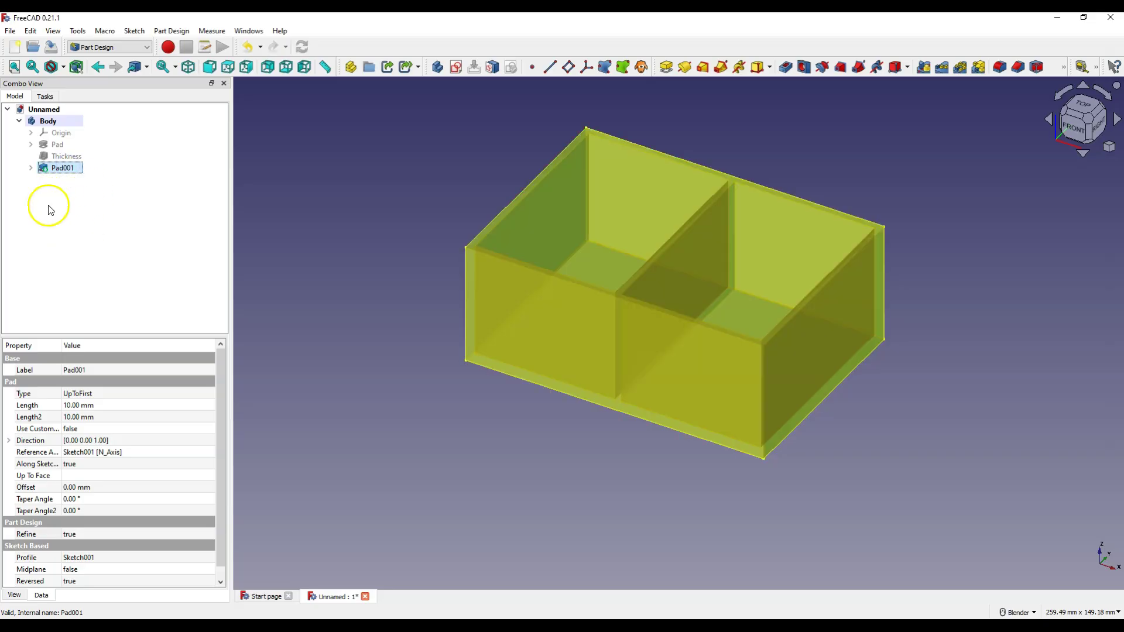
left_click(86, 535)
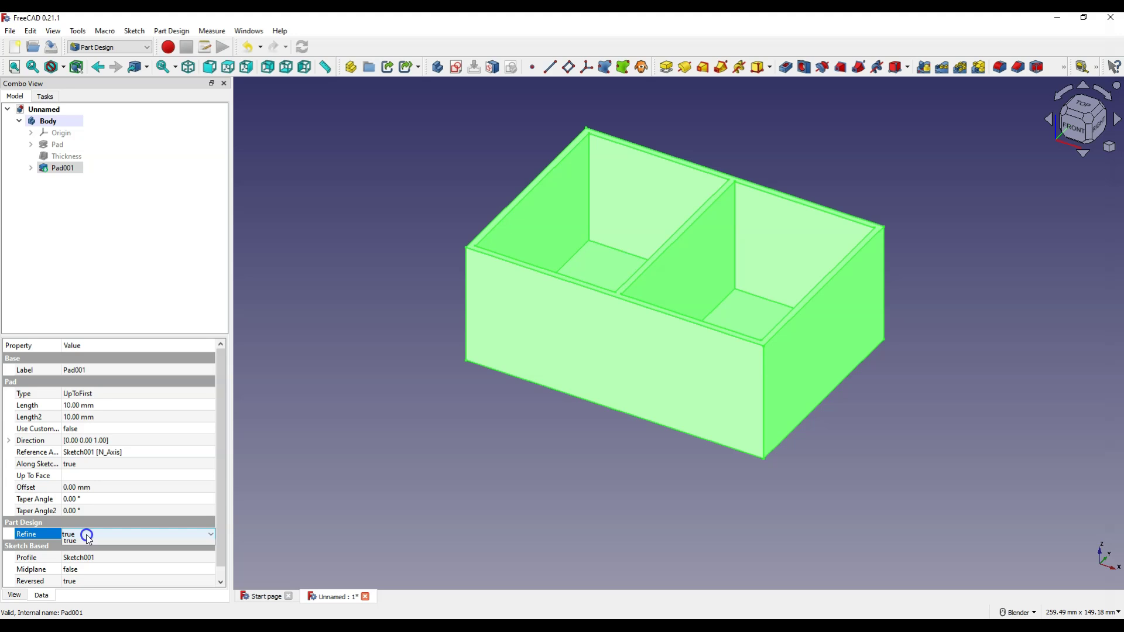
left_click(86, 535)
left_click(86, 545)
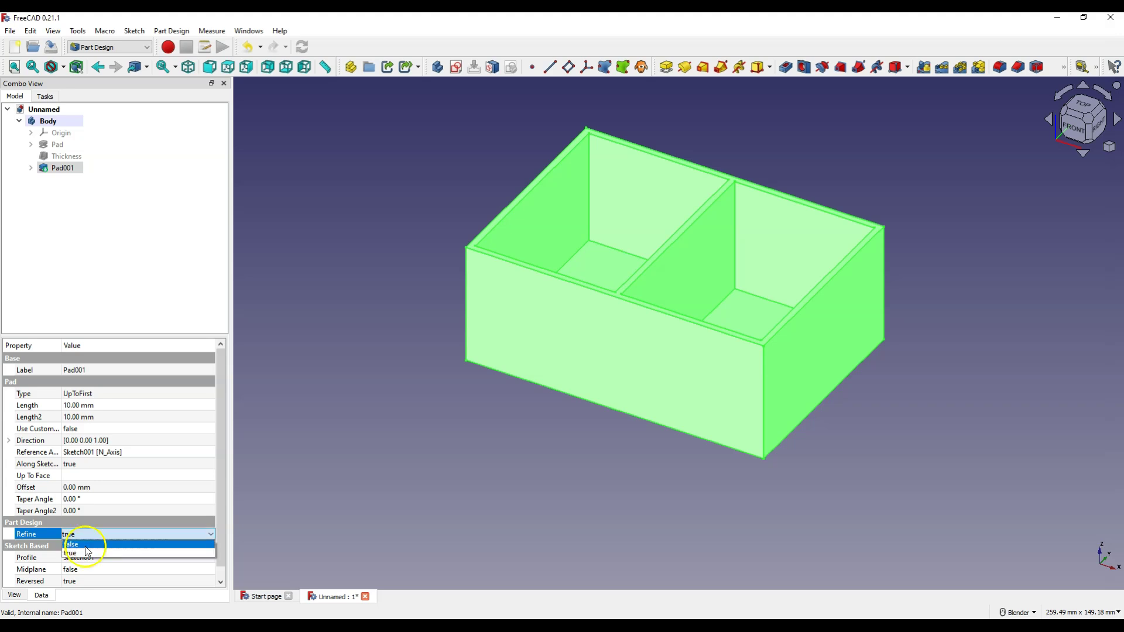
left_click(518, 421)
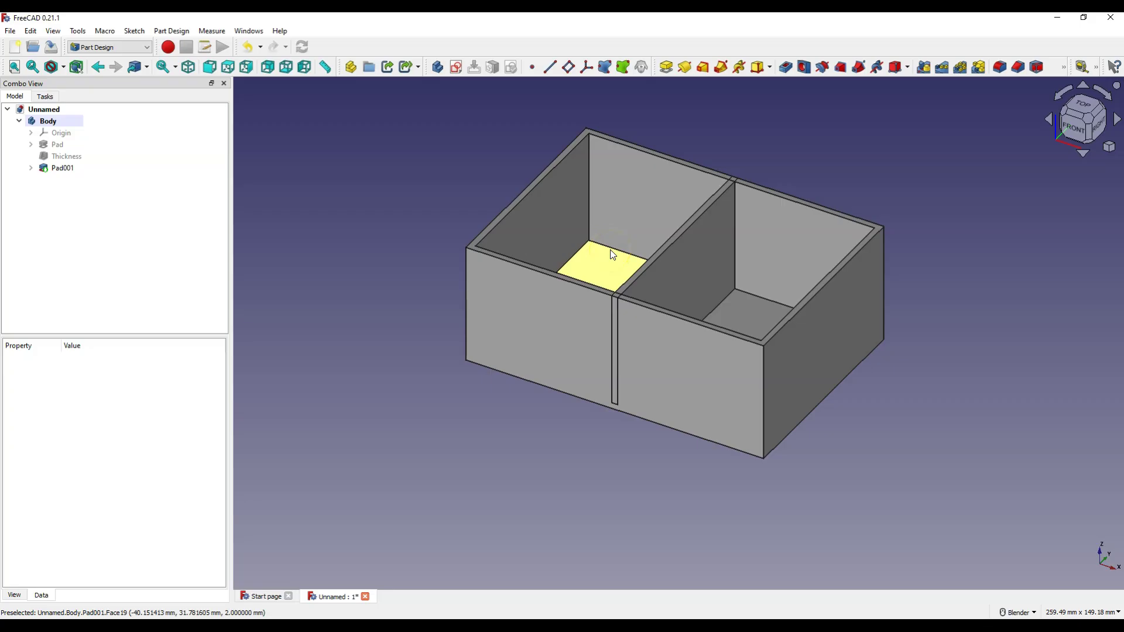
left_click_drag(617, 291, 608, 303)
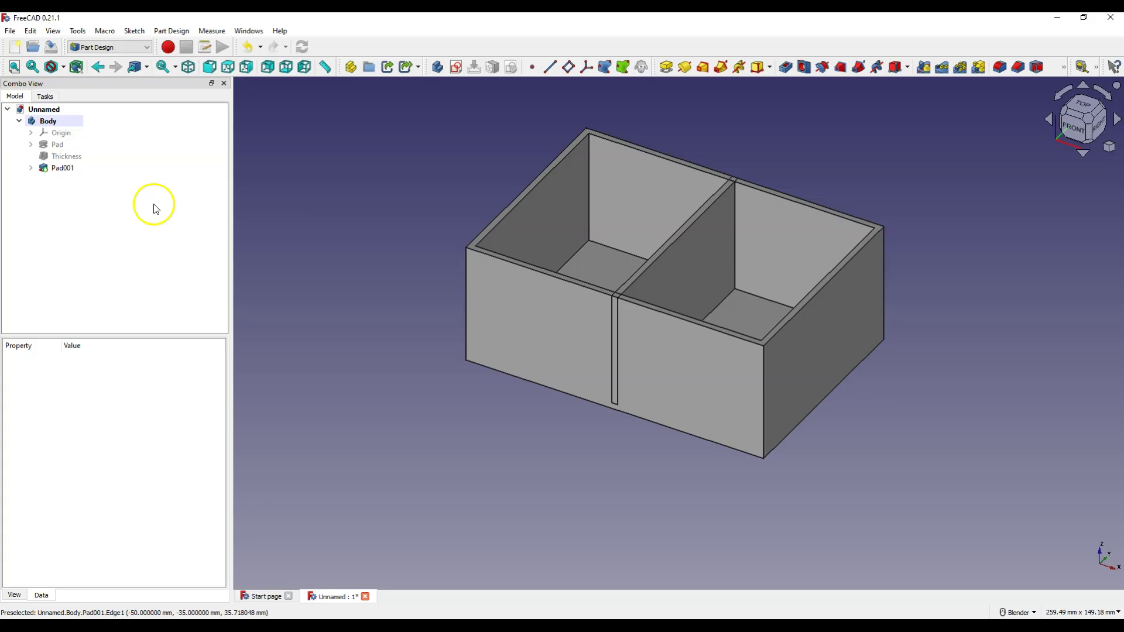
left_click(58, 168)
left_click(65, 531)
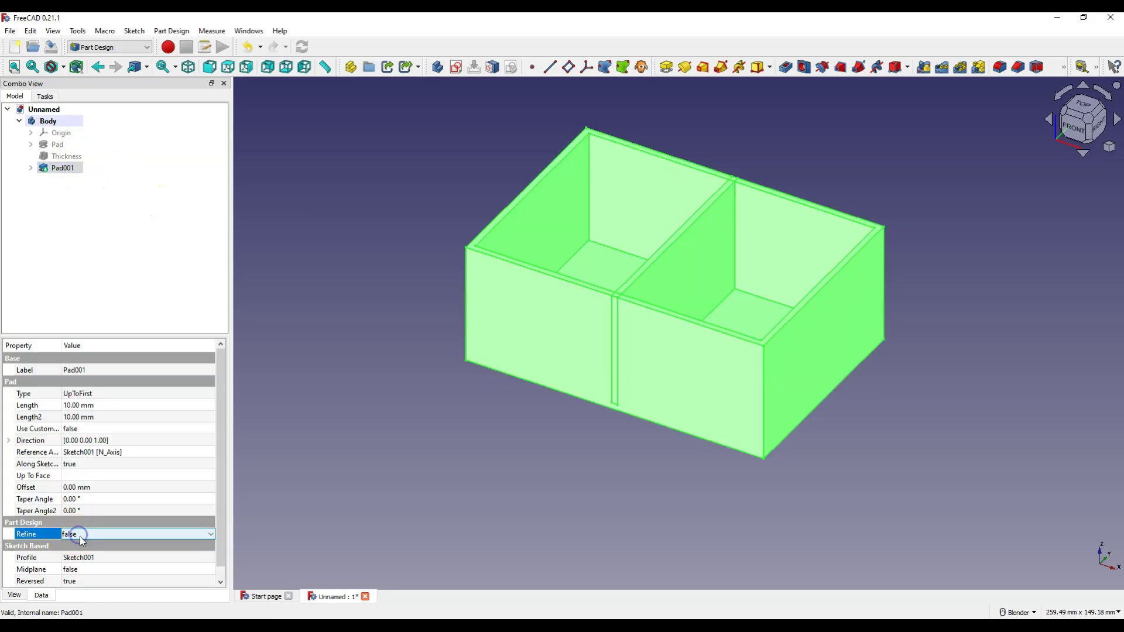
left_click(80, 532)
left_click(82, 553)
left_click(525, 396)
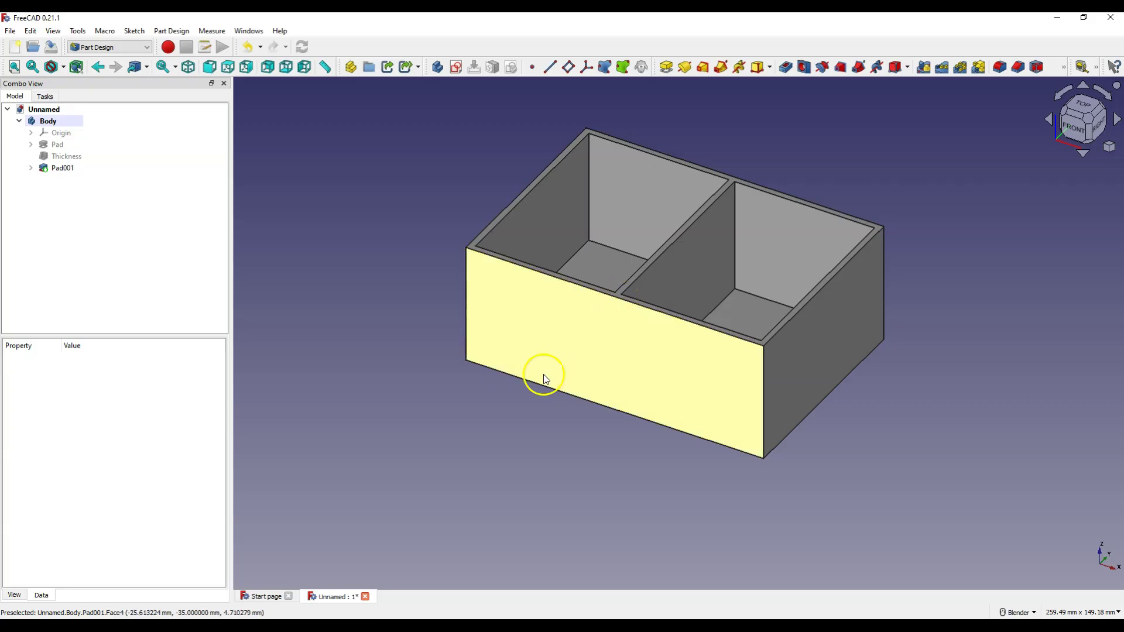
left_click(35, 32)
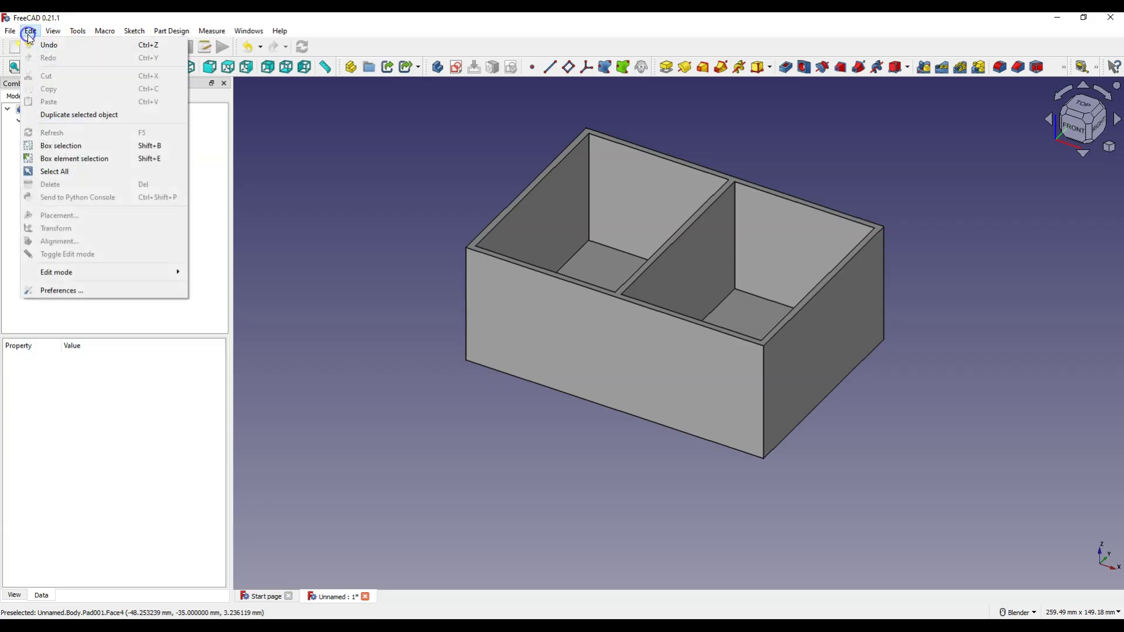
left_click(85, 291)
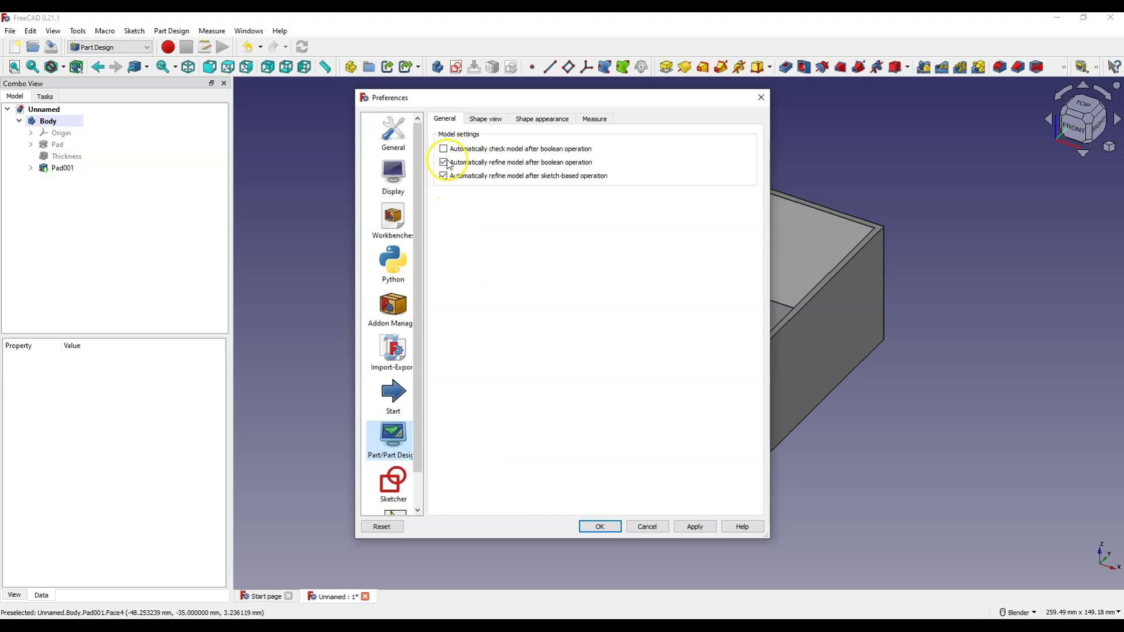
left_click(585, 526)
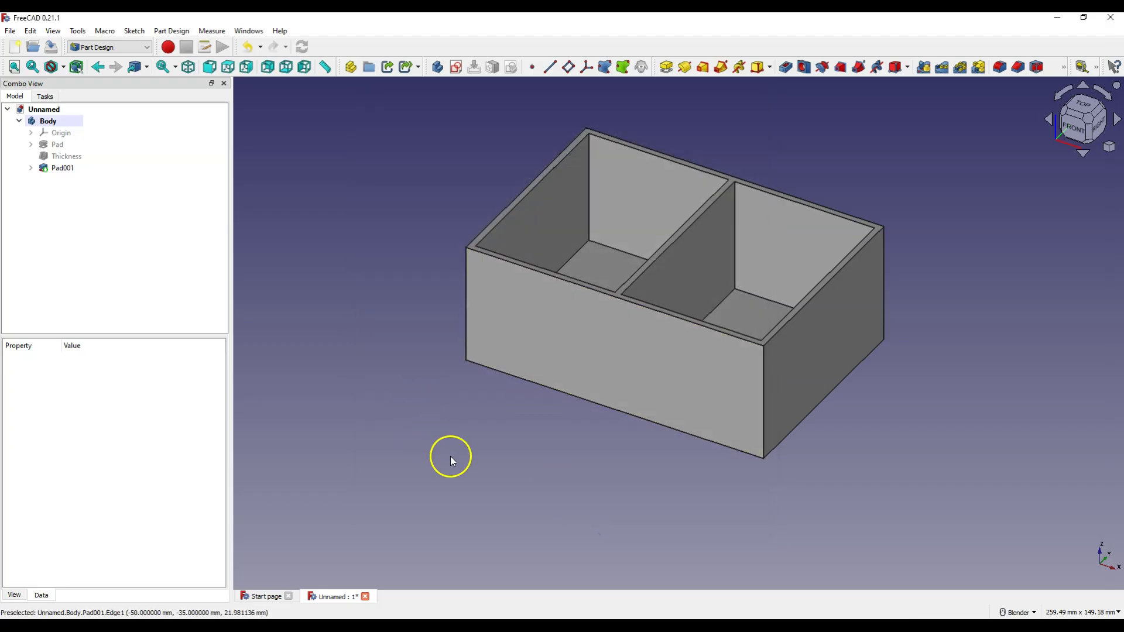
Step: Start Sketch002 on the box's front wall and link the wall's top edge as external geometry
left_click(689, 373)
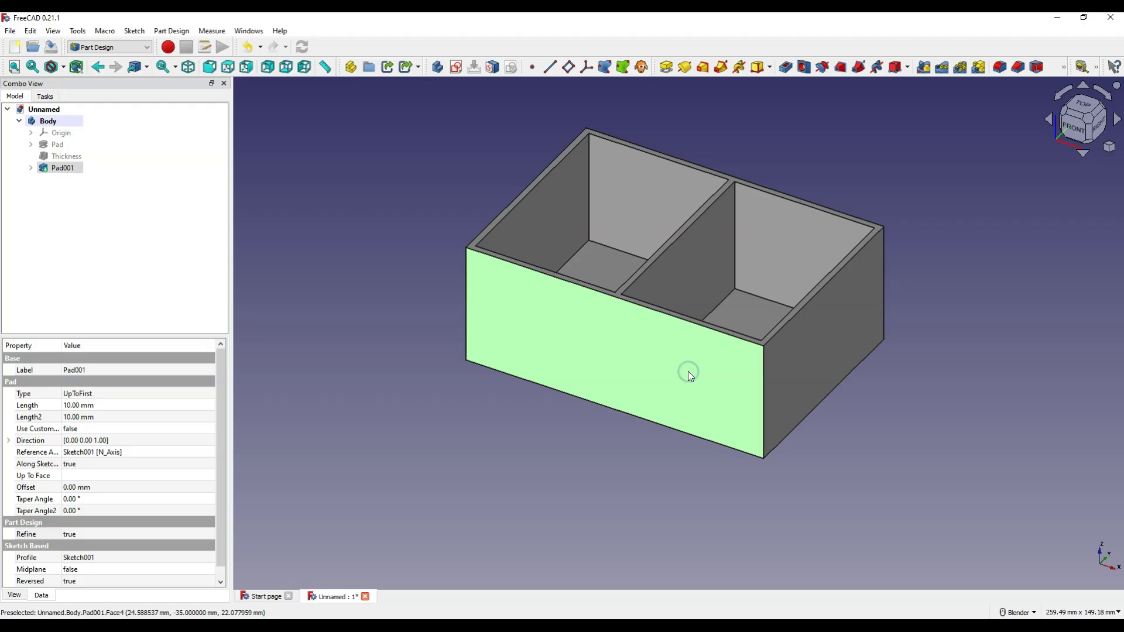
left_click(455, 68)
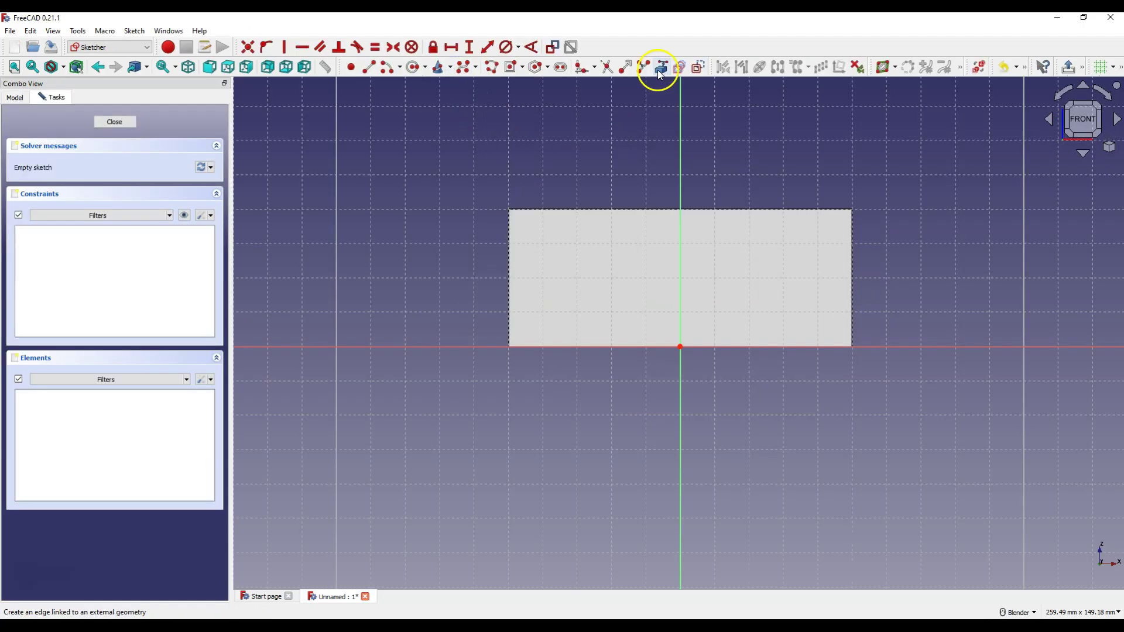
left_click(663, 68)
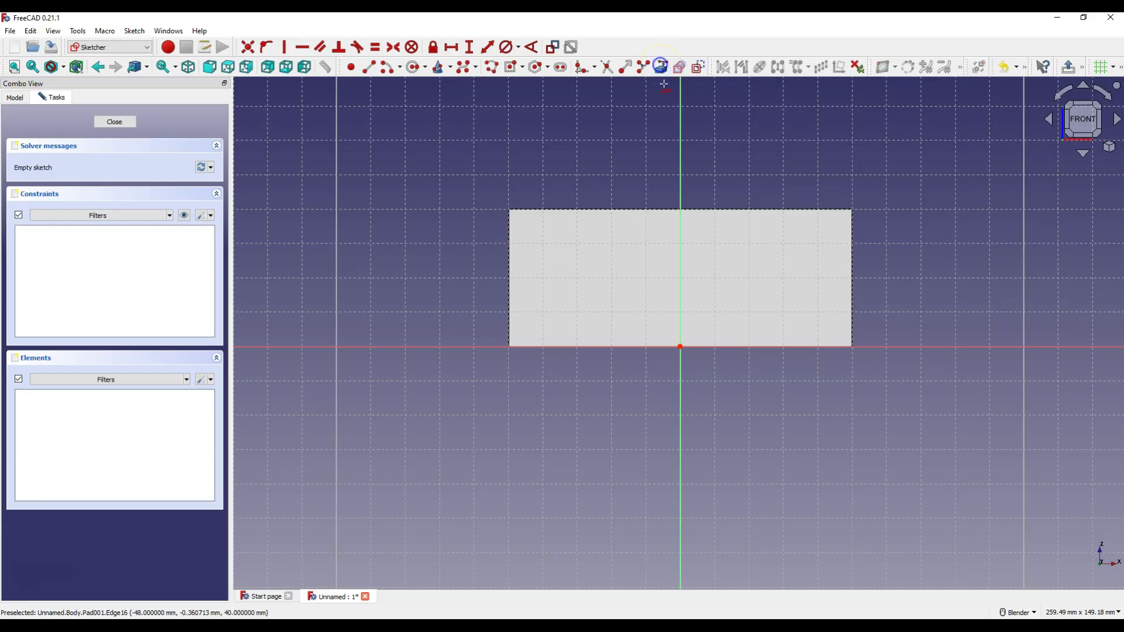
left_click(773, 209)
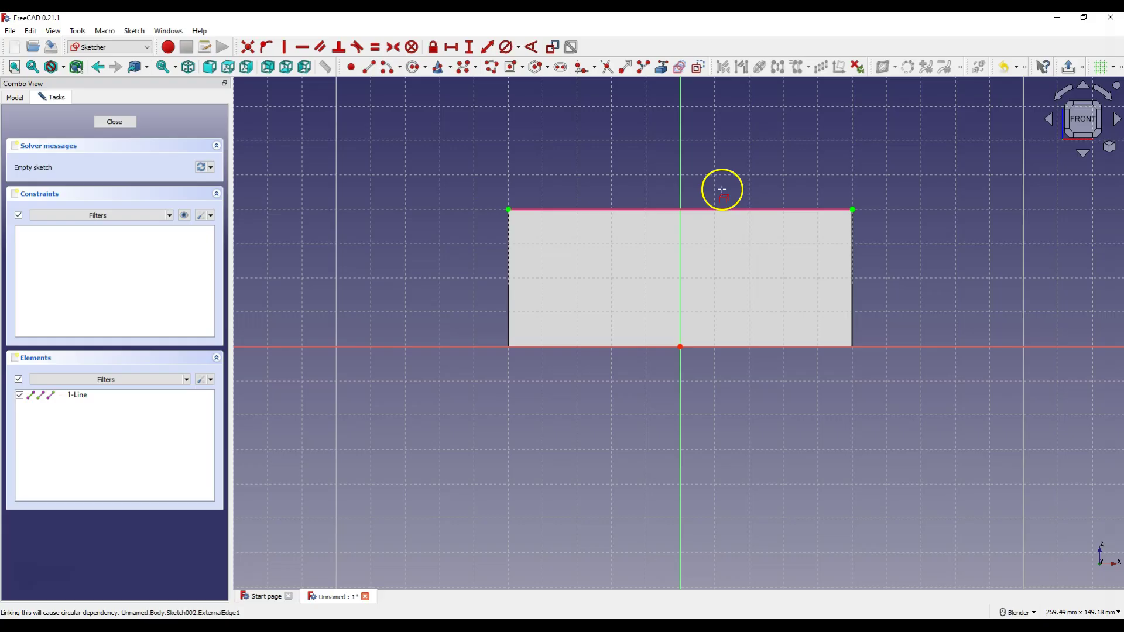
left_click(522, 68)
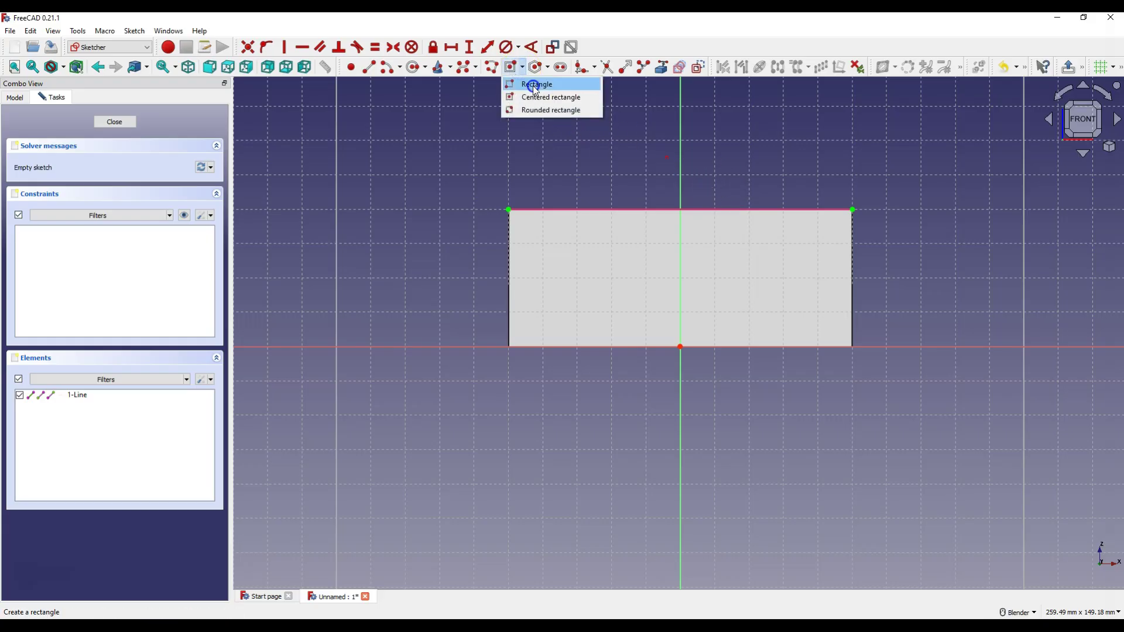
left_click(533, 86)
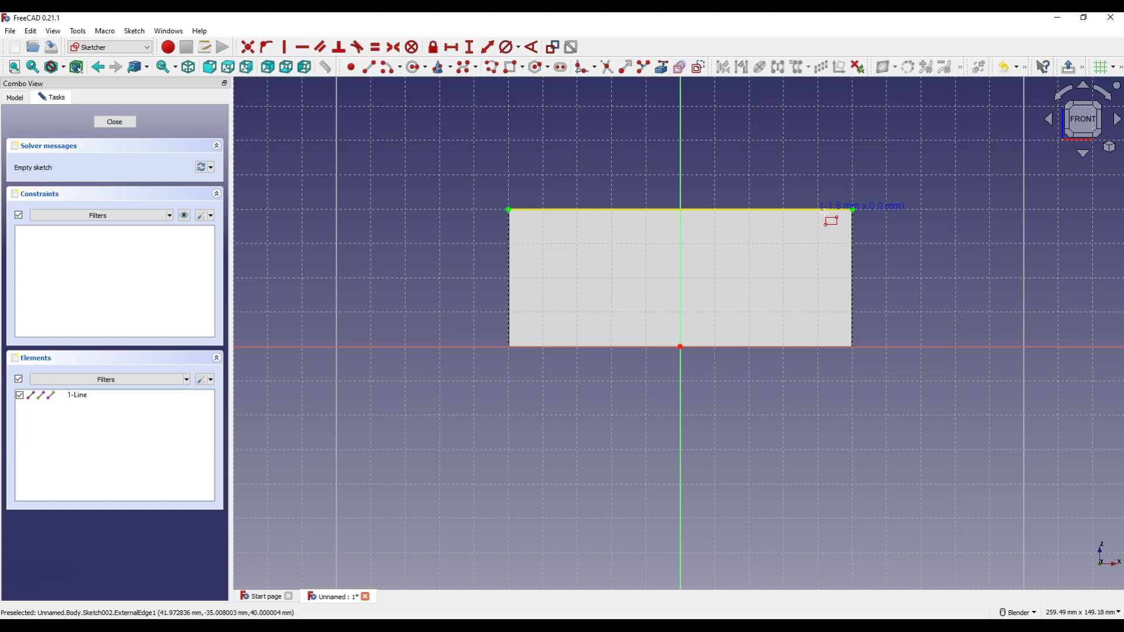
Step: Draw the cutout rectangle below the top edge and fix its horizontal offsets at 5 mm and 4 mm
left_click_drag(824, 209, 703, 305)
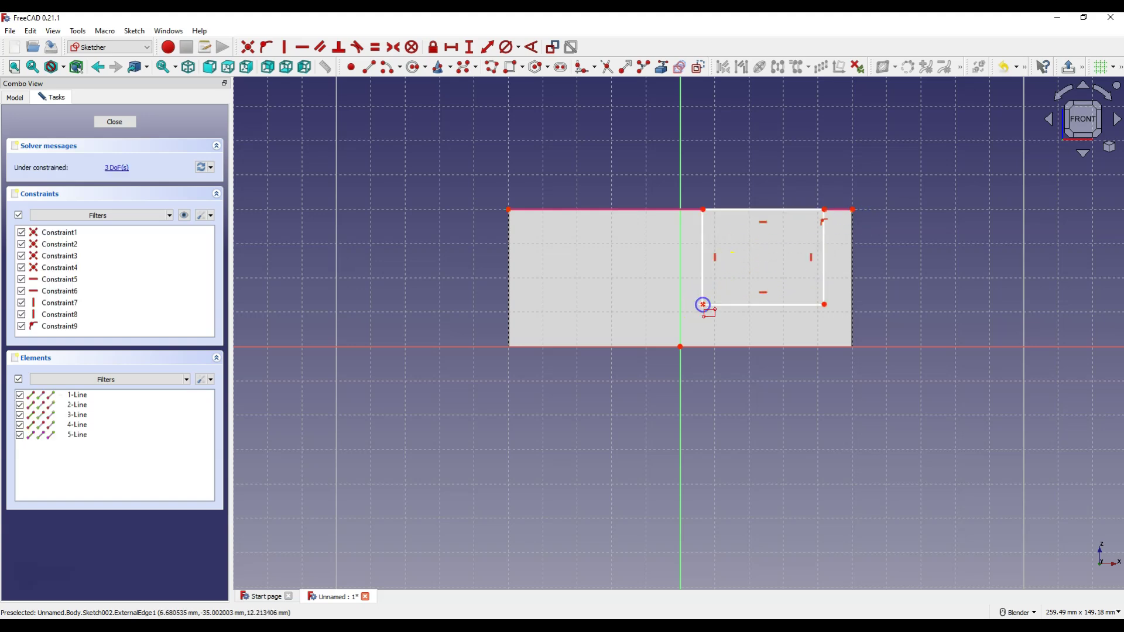
left_click(452, 48)
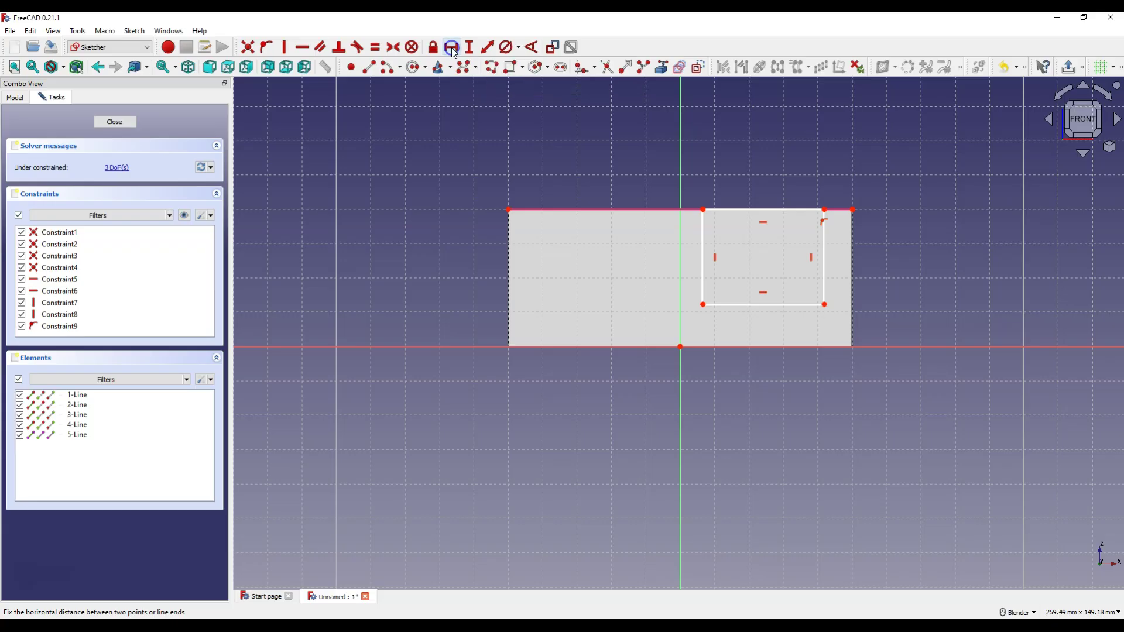
left_click(825, 209)
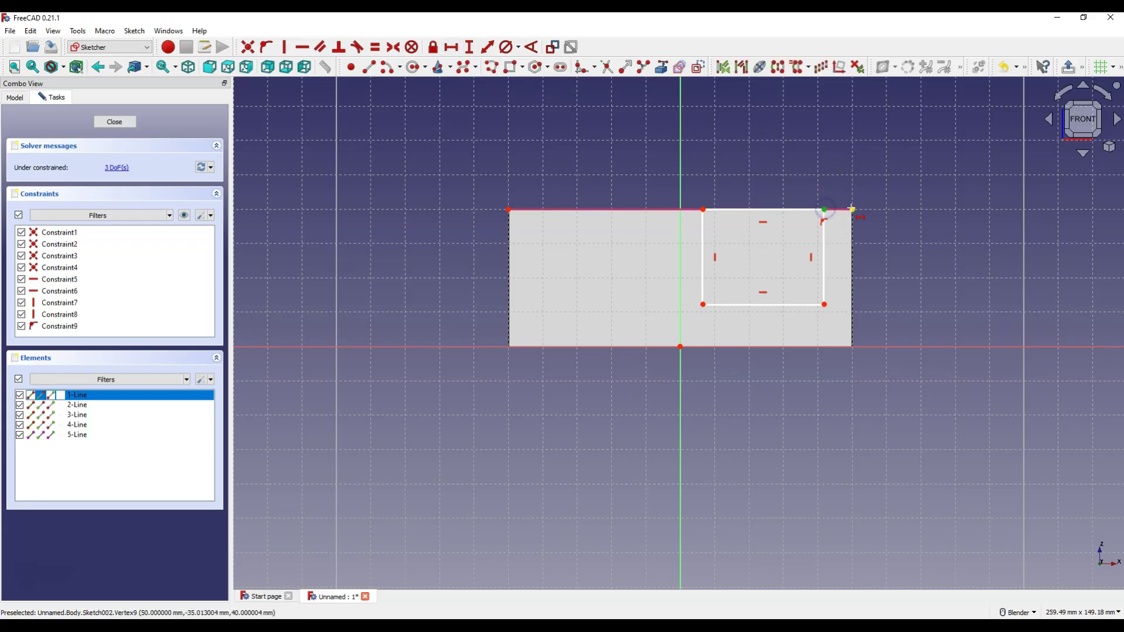
left_click(853, 210)
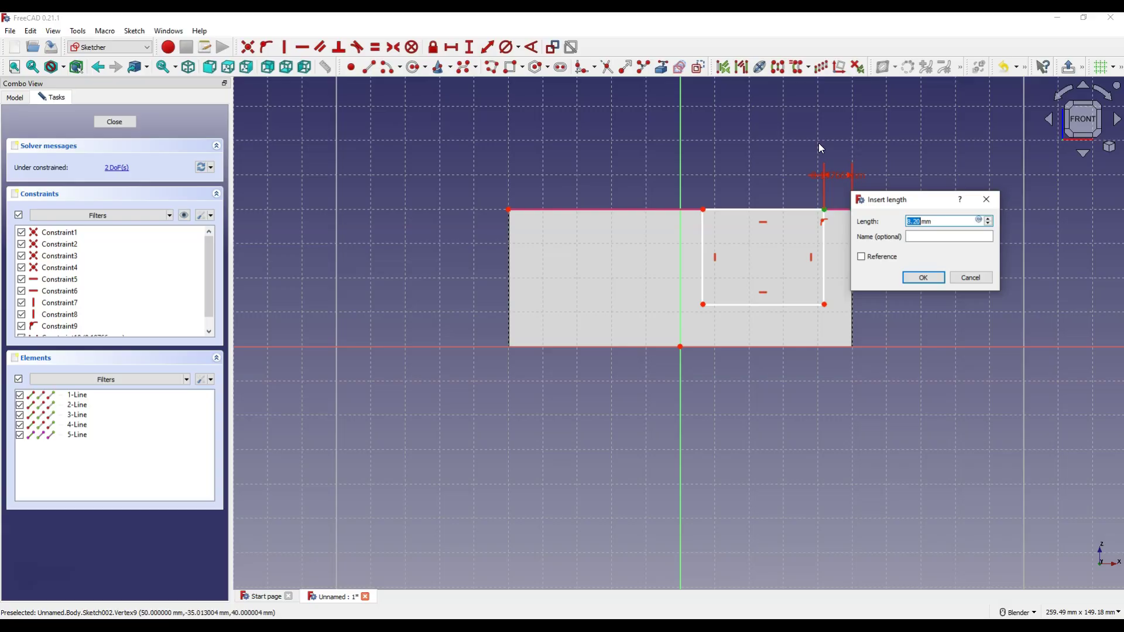
type("5")
left_click(921, 279)
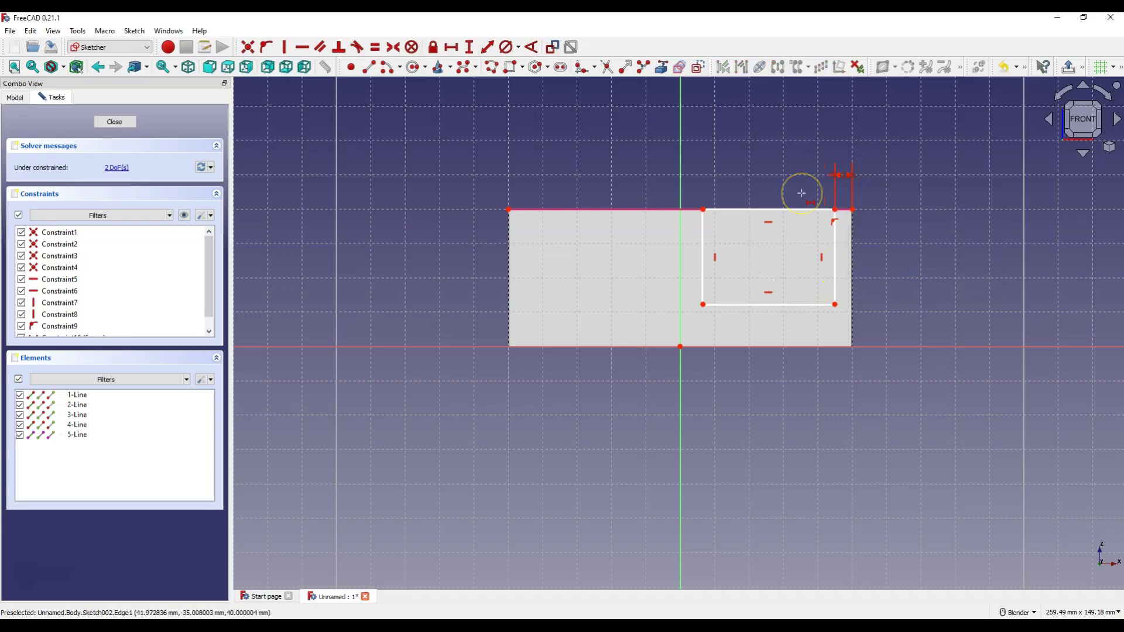
left_click(704, 209)
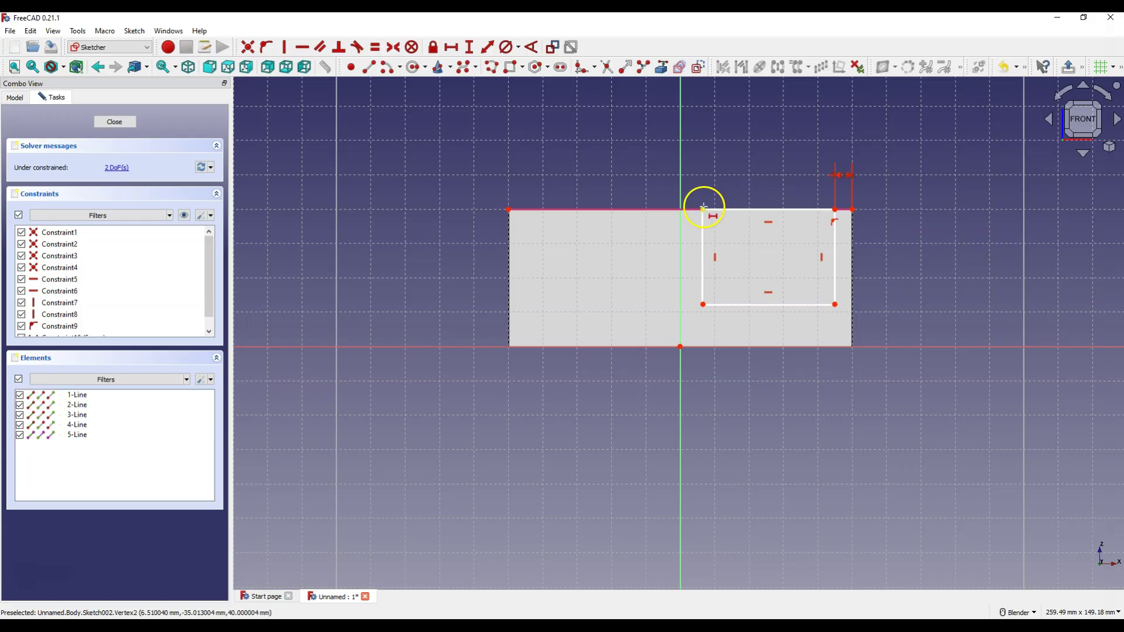
left_click(683, 342)
left_click(709, 278)
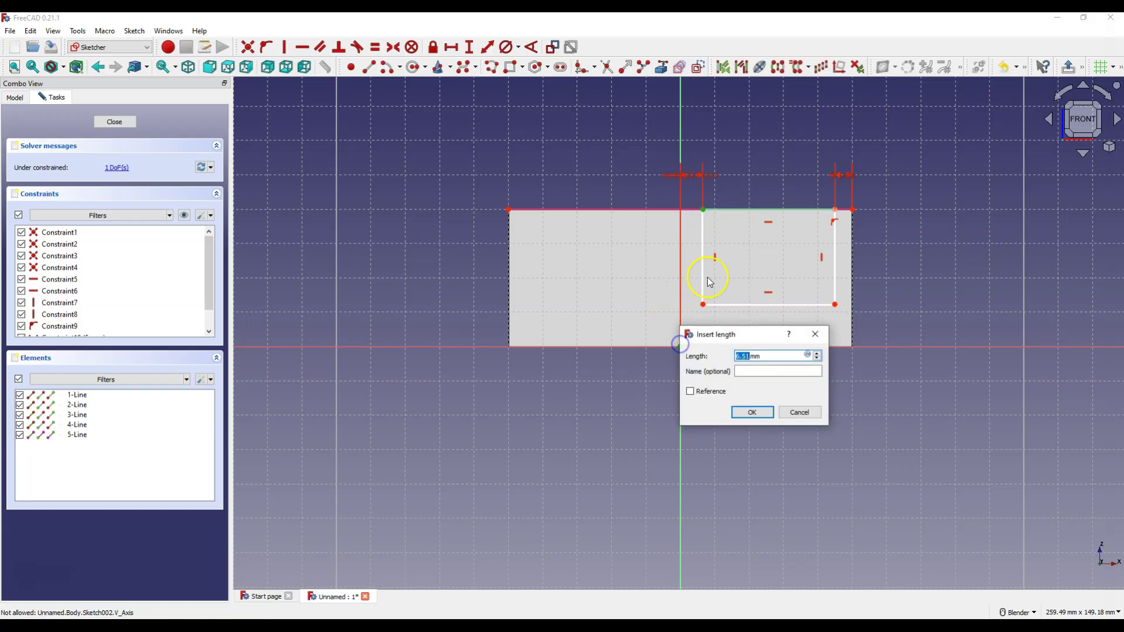
type("4")
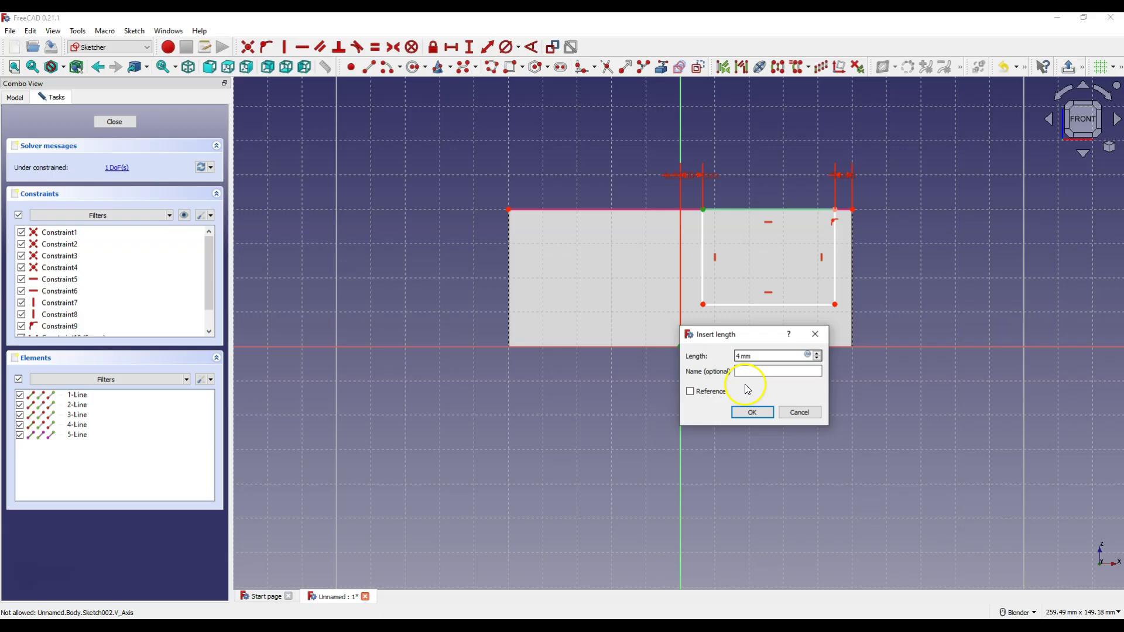
left_click(752, 412)
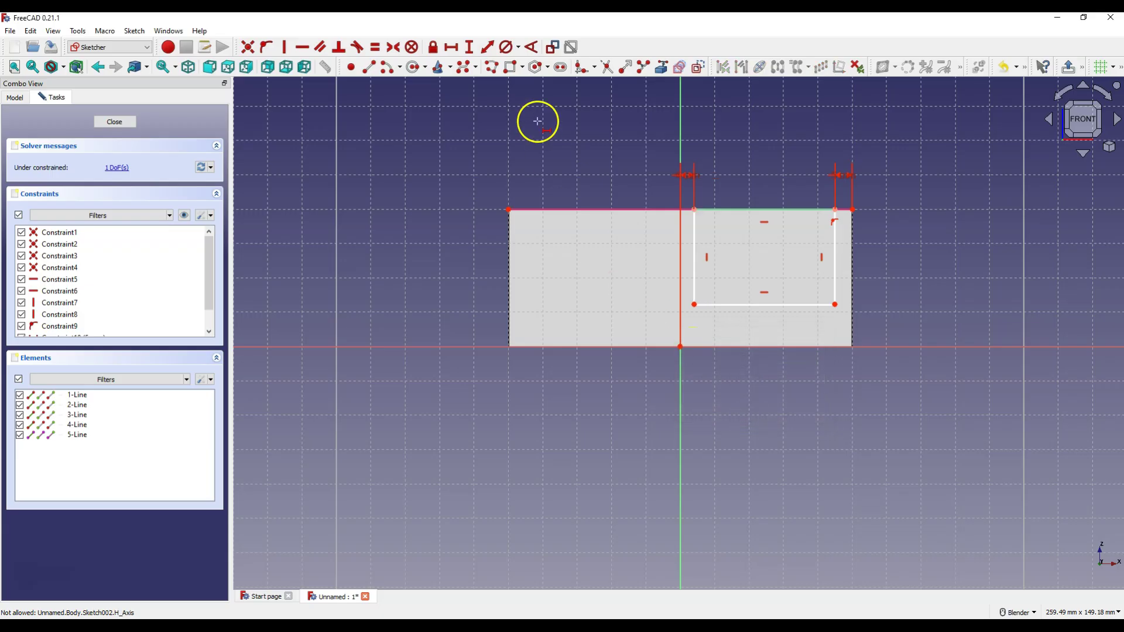
Step: Constrain the rectangle's lower-left corner 10 mm above the sketch origin, fully constraining the sketch
left_click(470, 48)
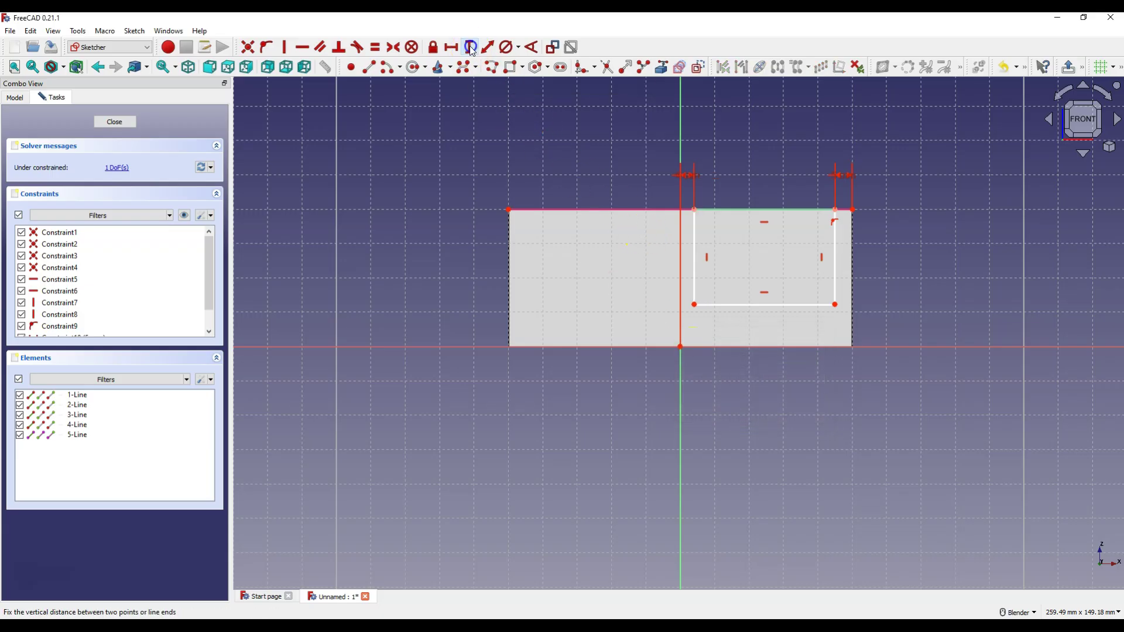
left_click(680, 347)
left_click(694, 304)
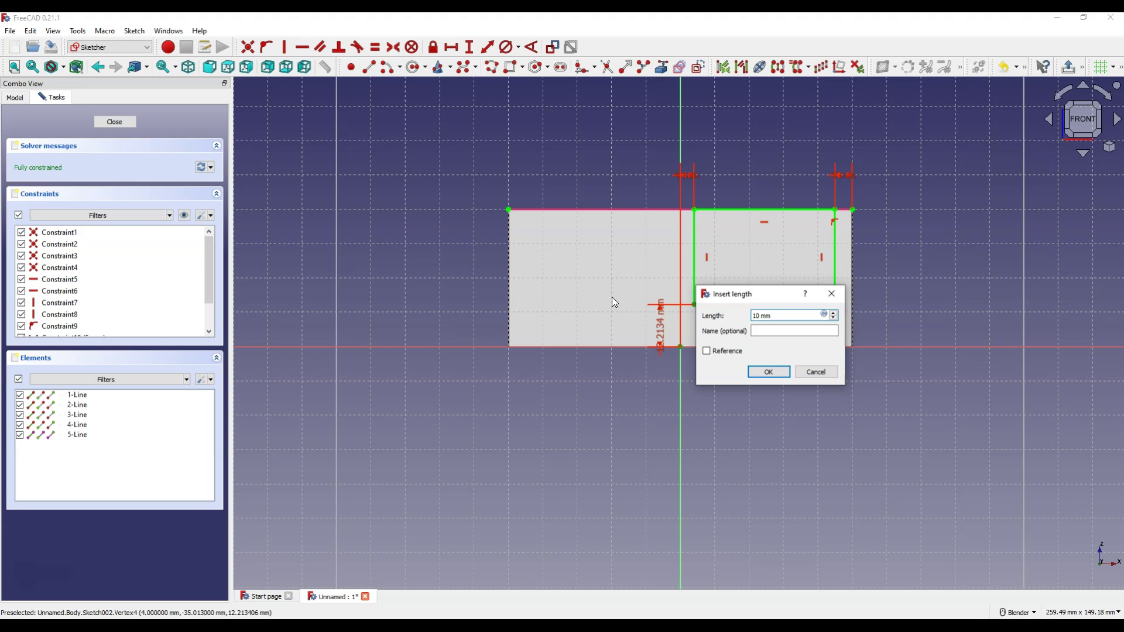
left_click(768, 372)
left_click(761, 371)
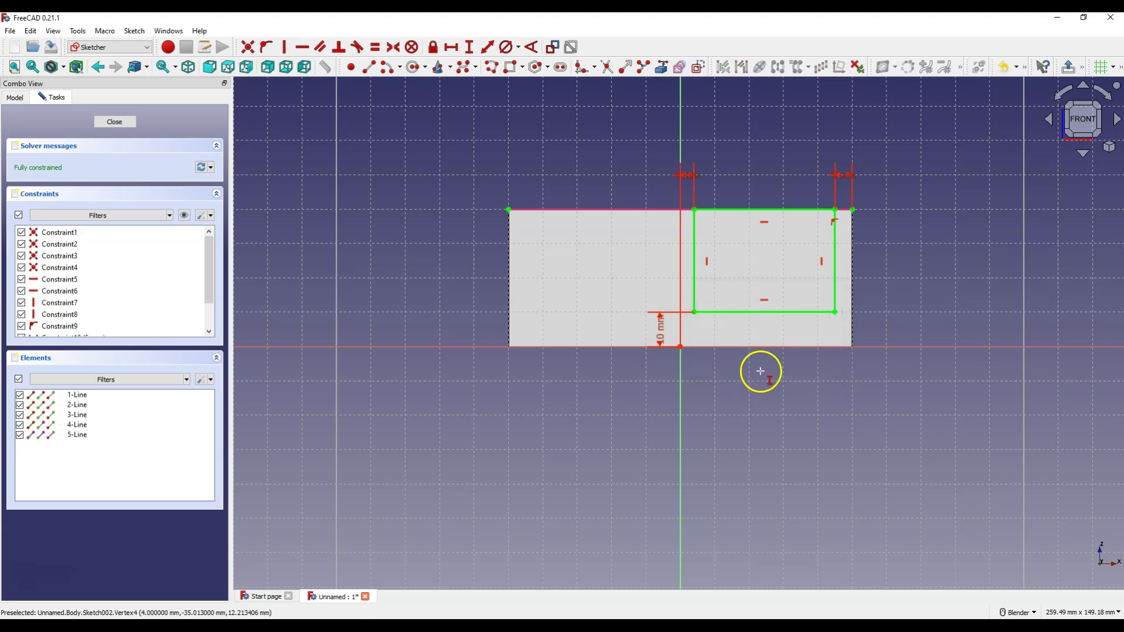
Step: Pocket the sketched rectangle, trying Through all and Dimension before settling on To first
left_click(115, 122)
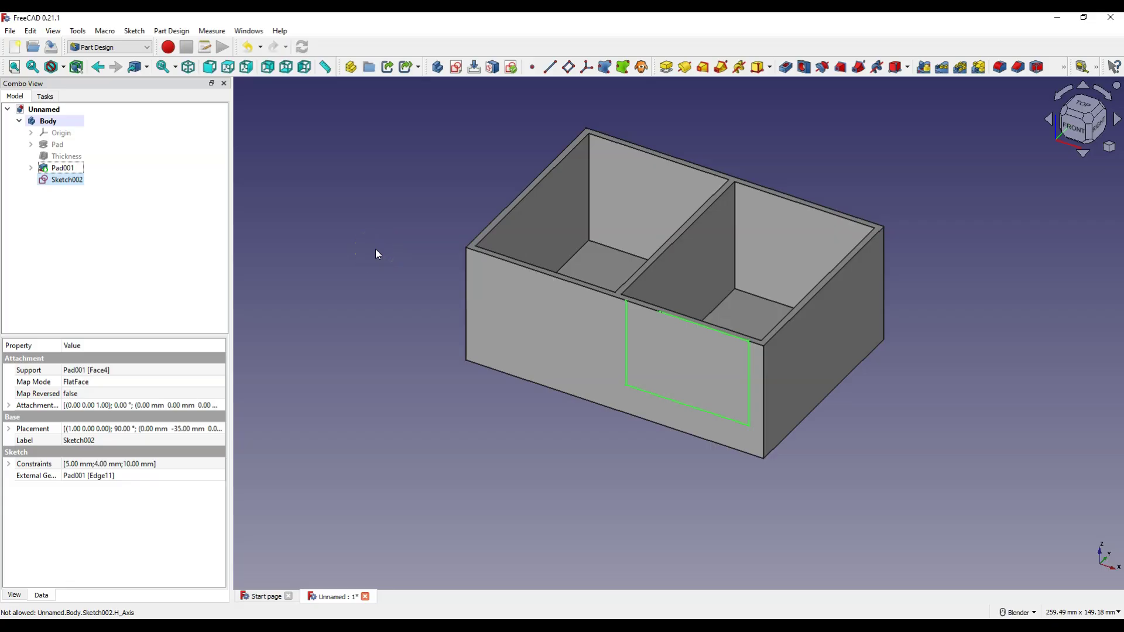
left_click(786, 66)
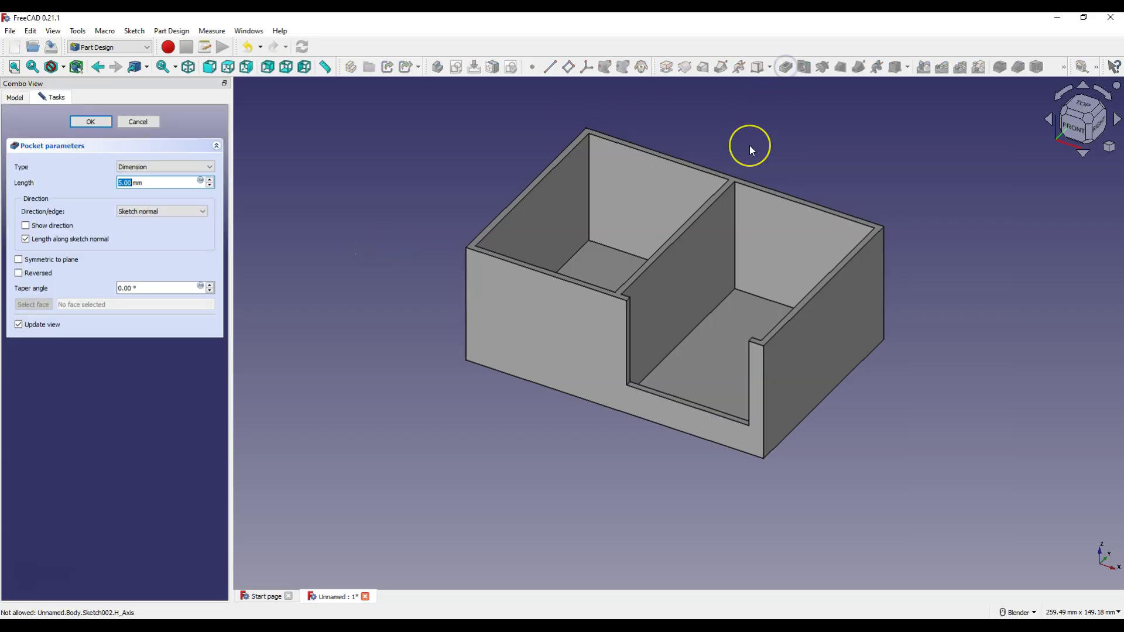
left_click(166, 165)
left_click(157, 185)
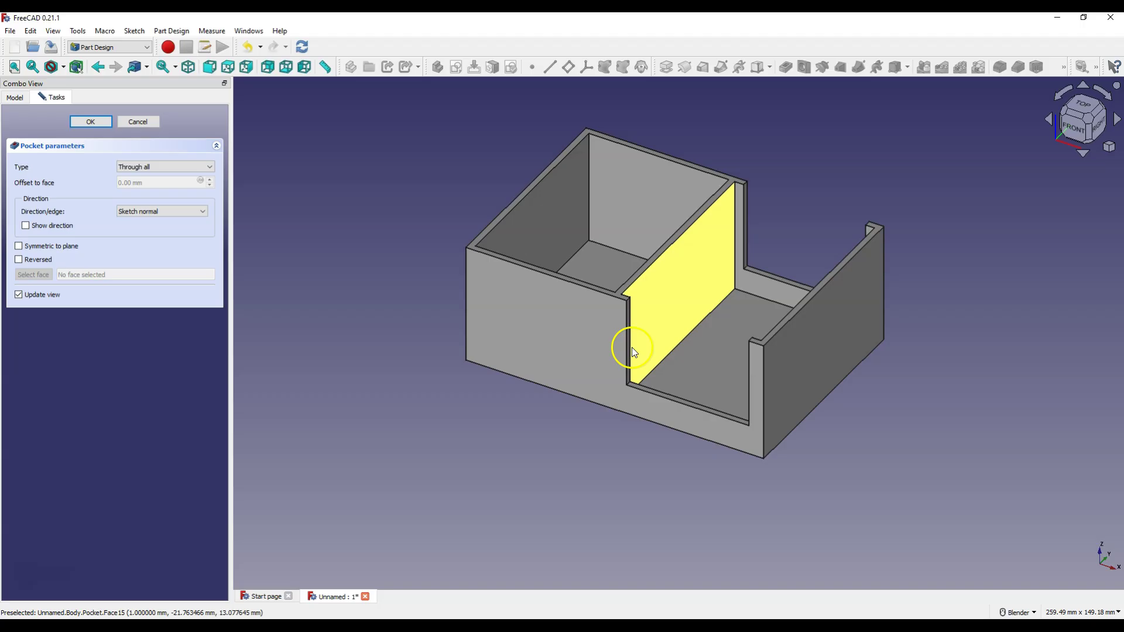
left_click(182, 167)
left_click(155, 176)
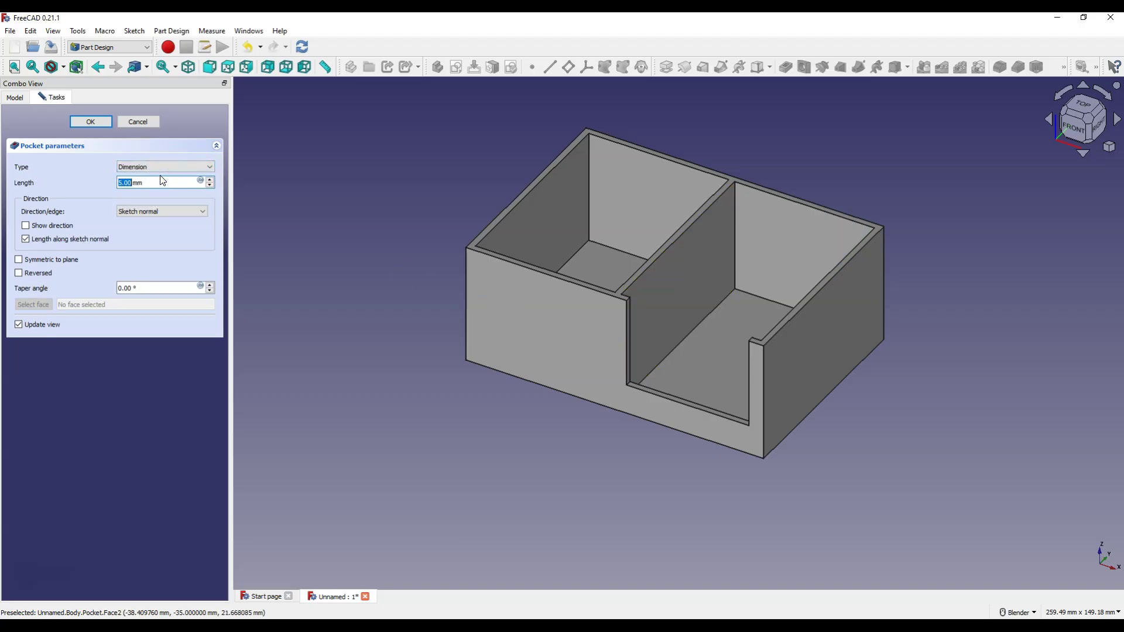
left_click(159, 167)
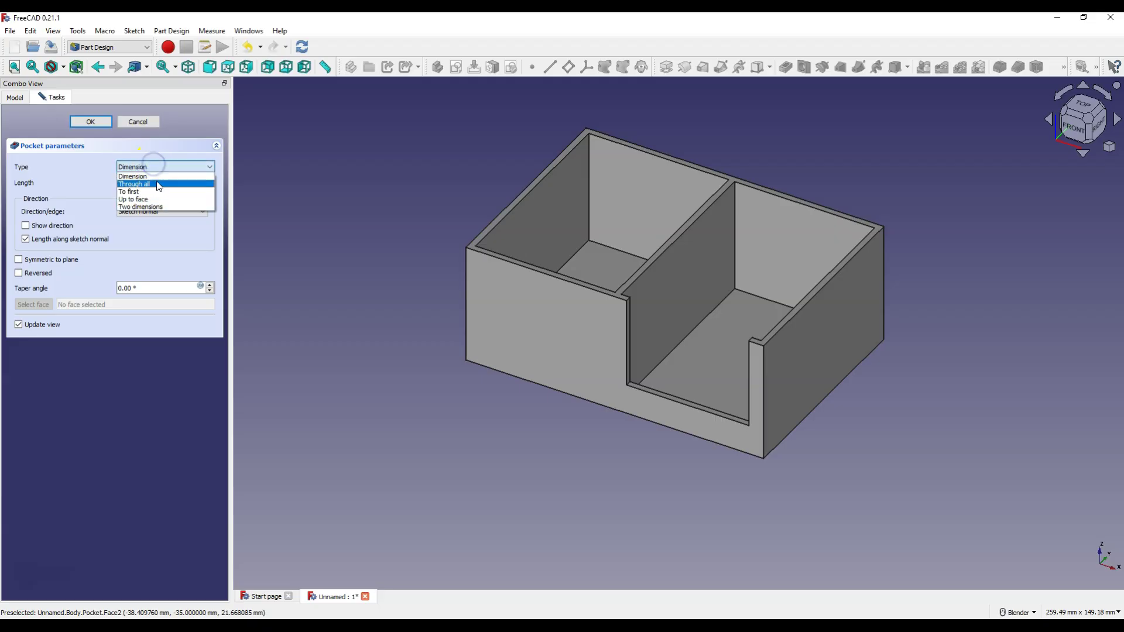
left_click(153, 192)
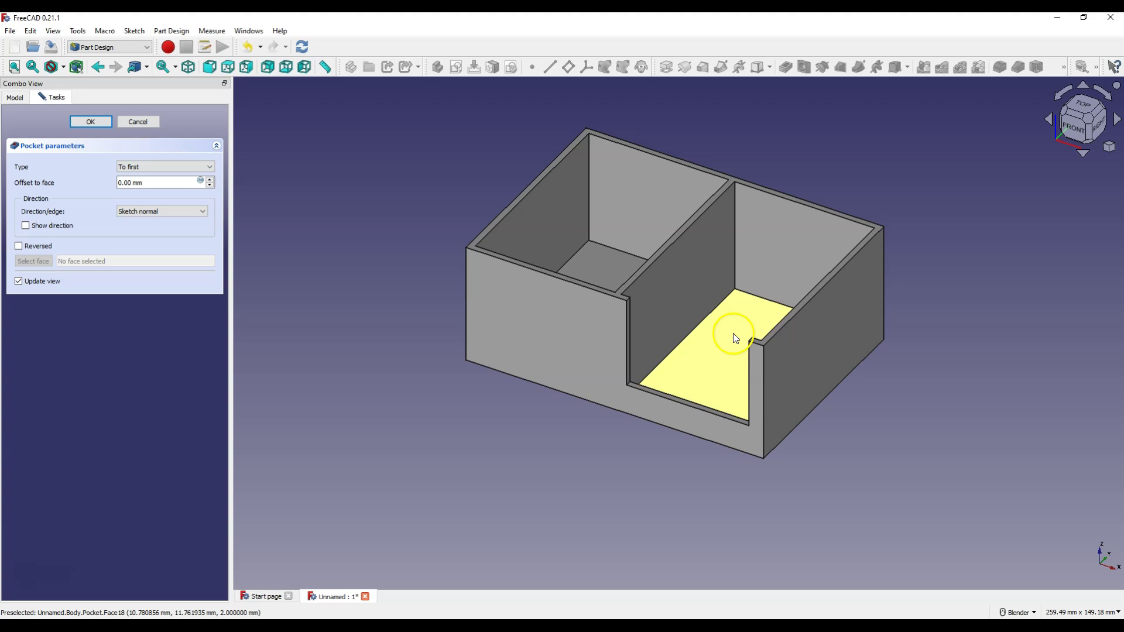
Step: Commit the notch pocket and round its two bottom corner edges with a 5 mm fillet
left_click(91, 122)
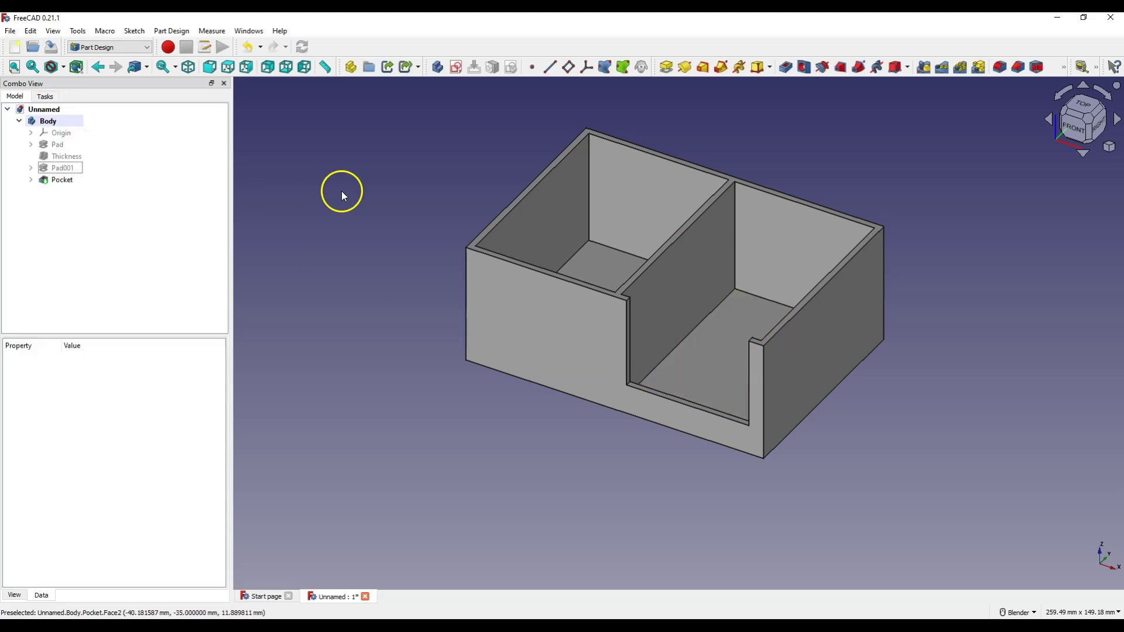
scroll(649, 382, "up", 8)
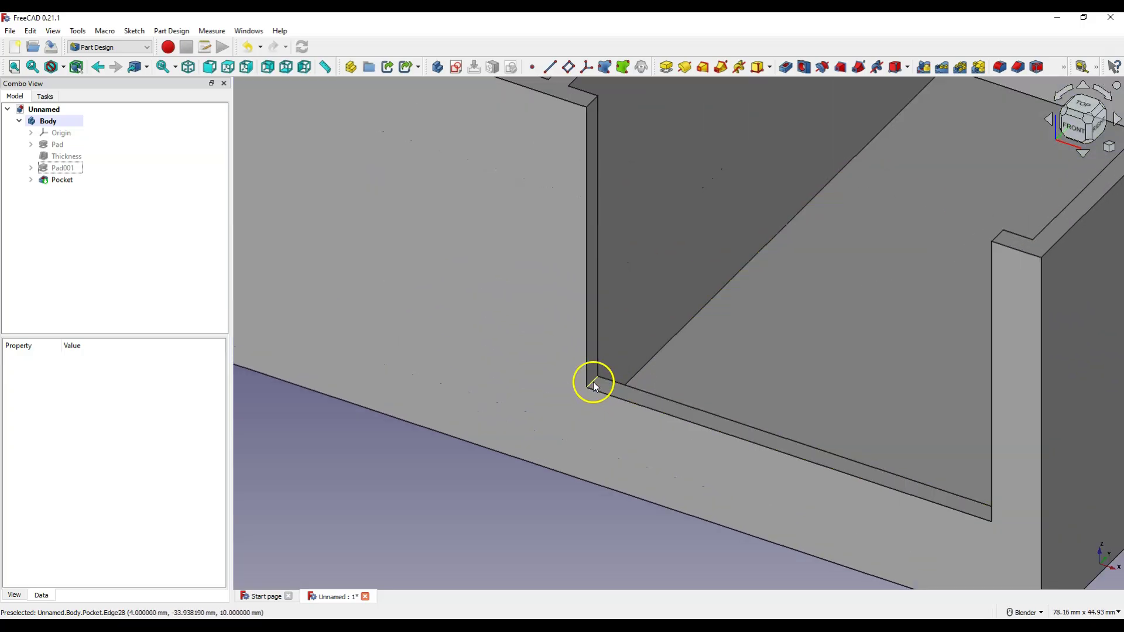
left_click(593, 382)
middle_click_drag(602, 422, 932, 305)
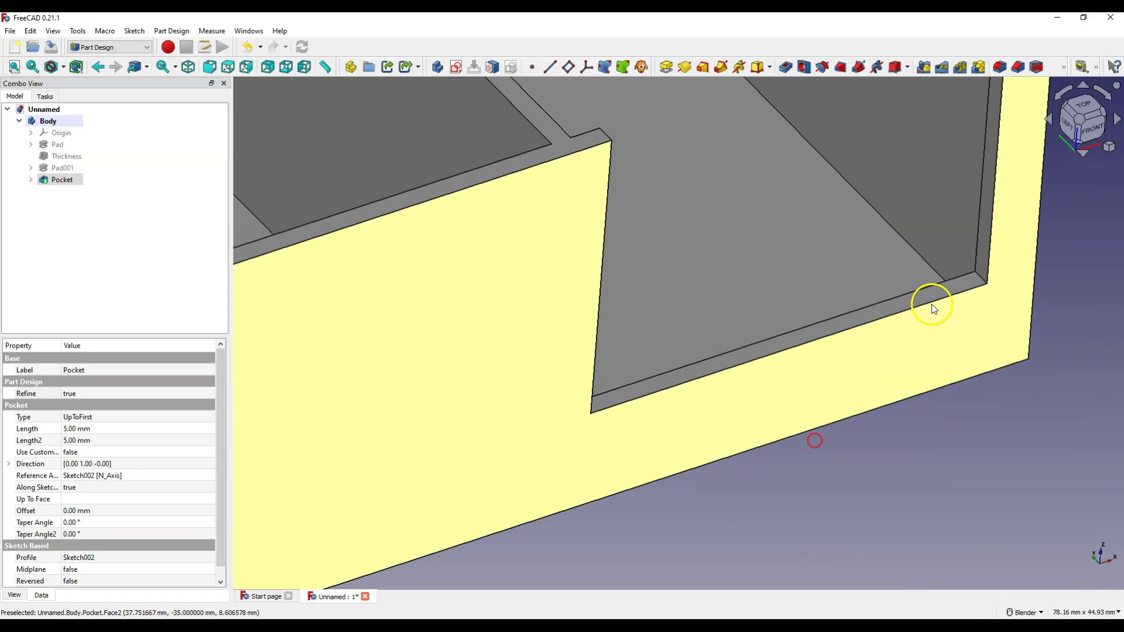
left_click(980, 275)
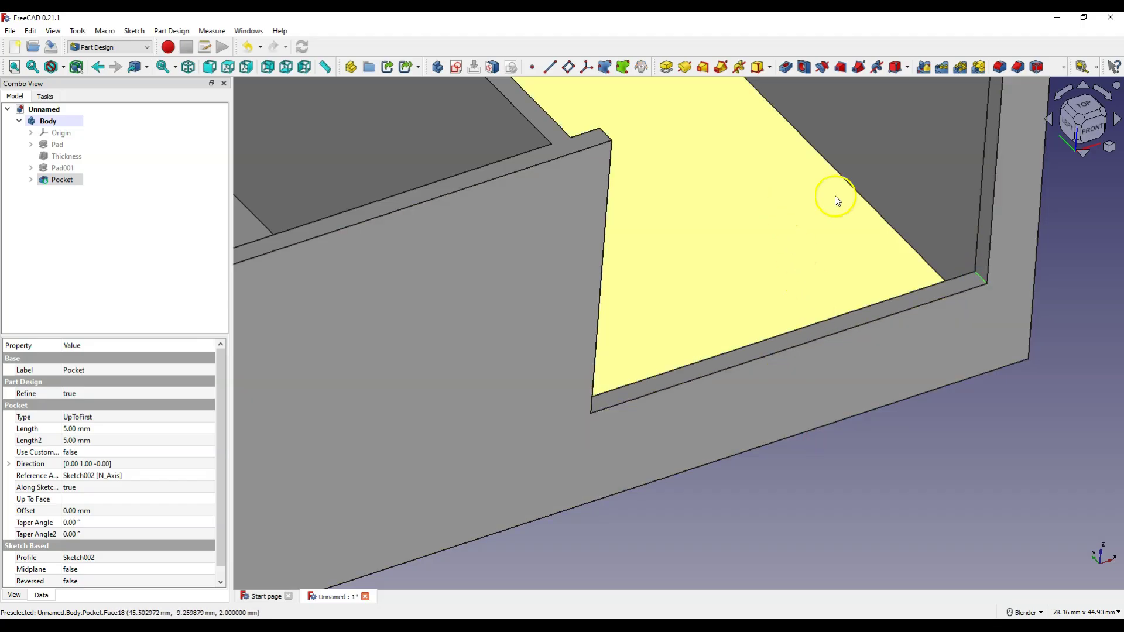
left_click(1000, 70)
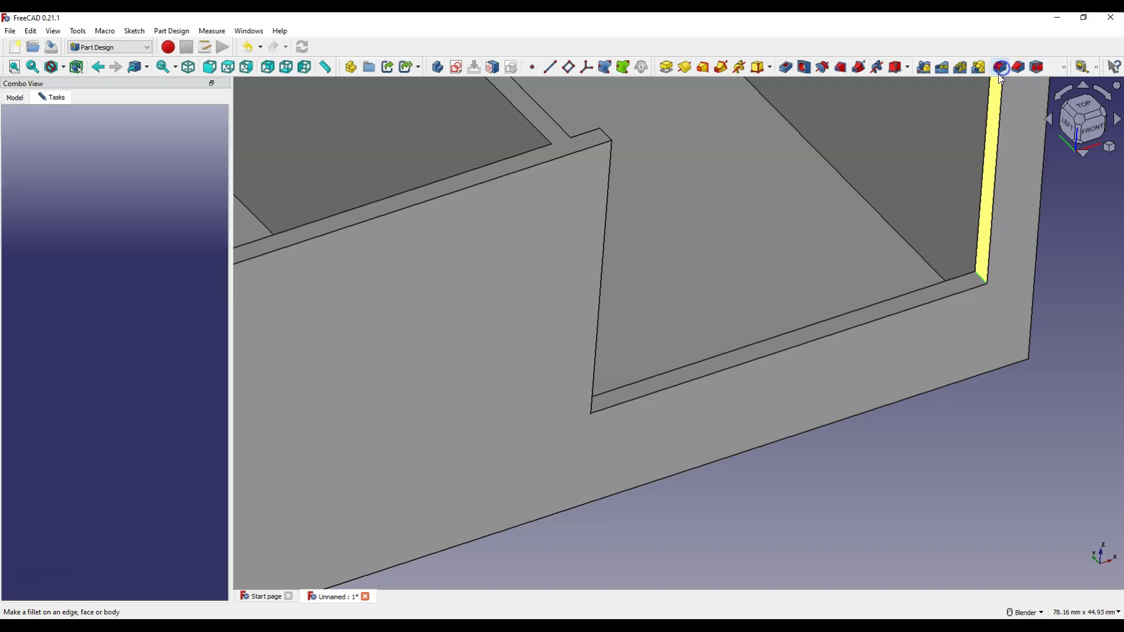
type("5")
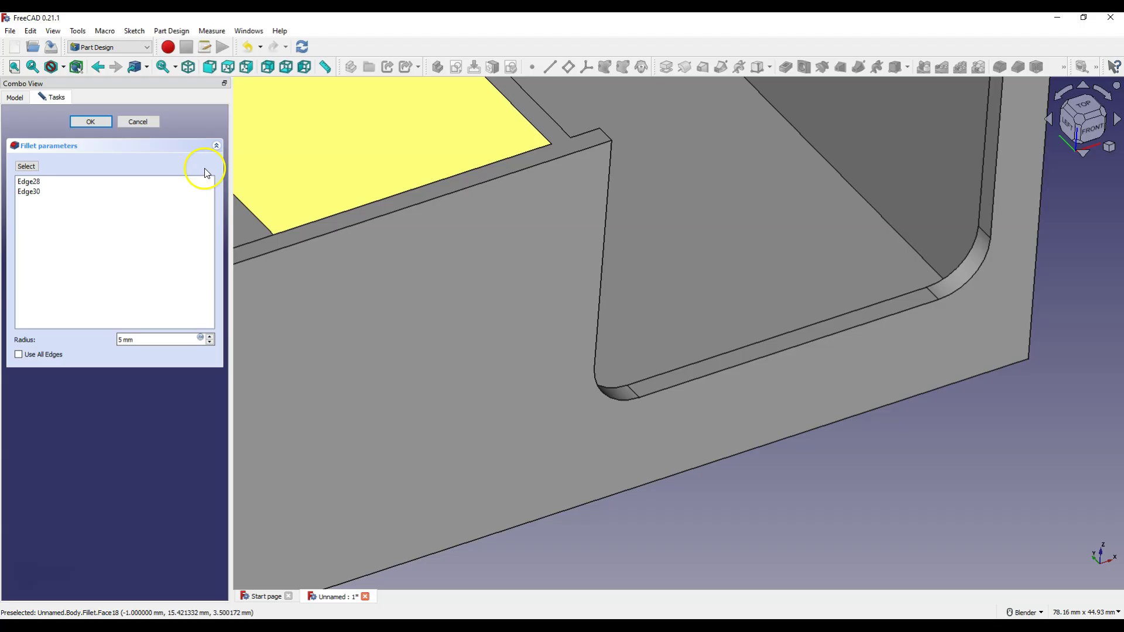
left_click(77, 124)
Step: Fillet the notch's two top edges with a 2 mm radius
scroll(783, 384, "down", 5)
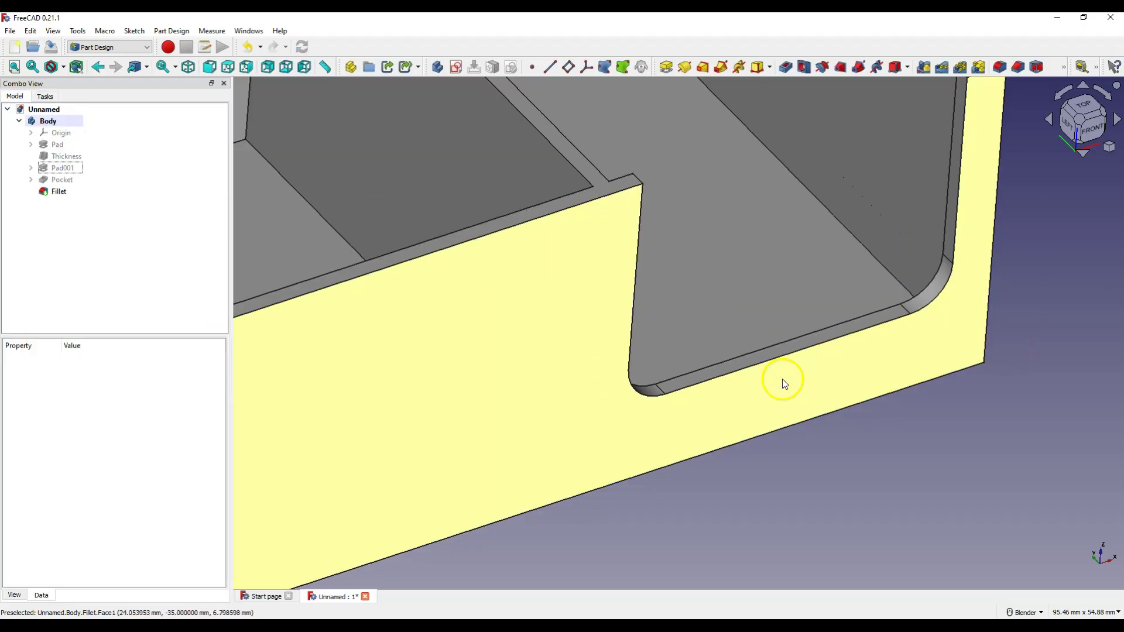
left_click(863, 241)
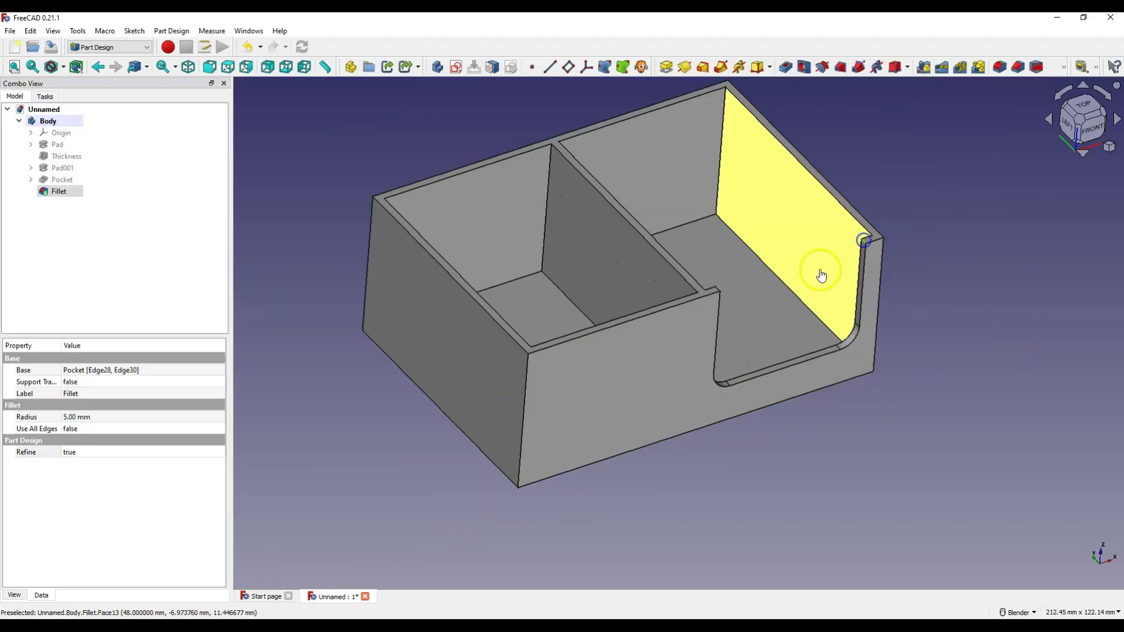
left_click(718, 289, "ctrl")
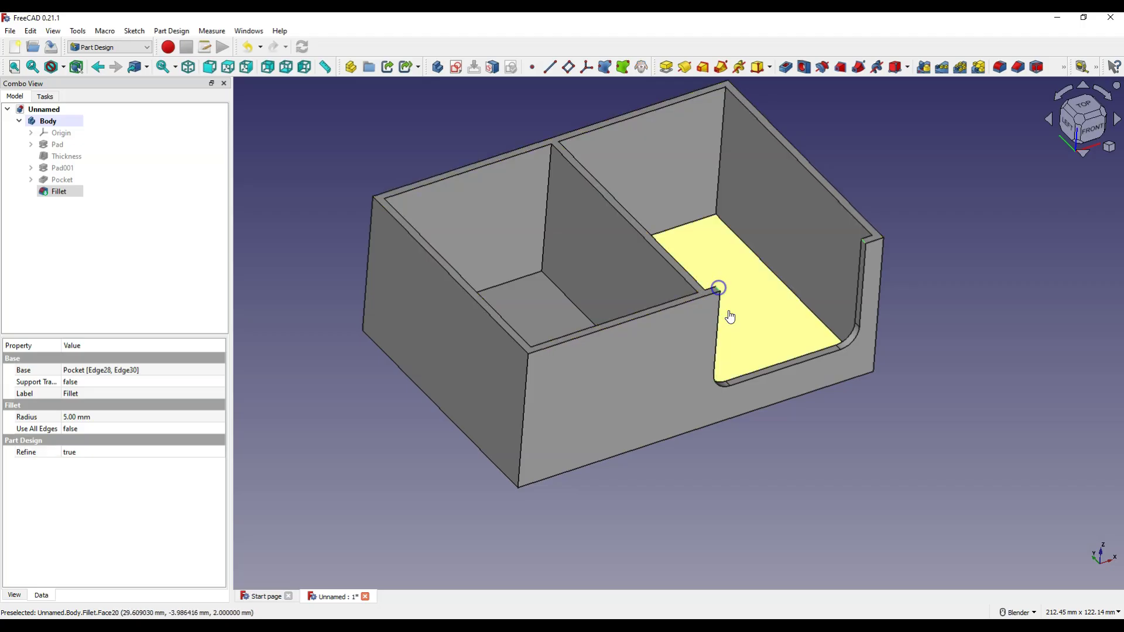
left_click(997, 68)
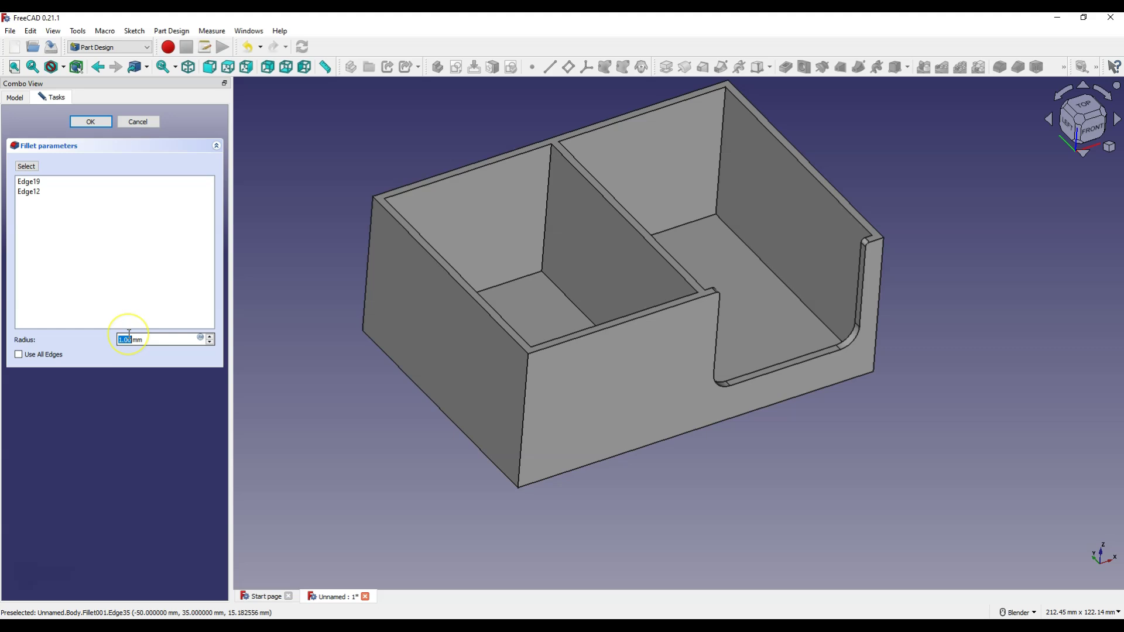
type("2")
left_click(78, 350)
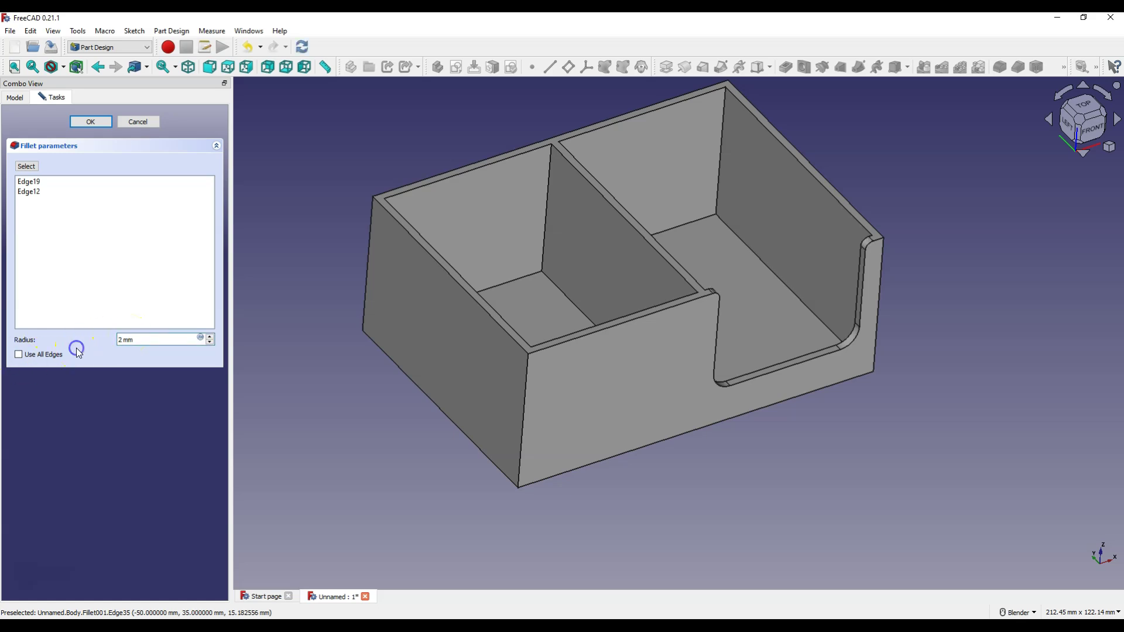
left_click(91, 122)
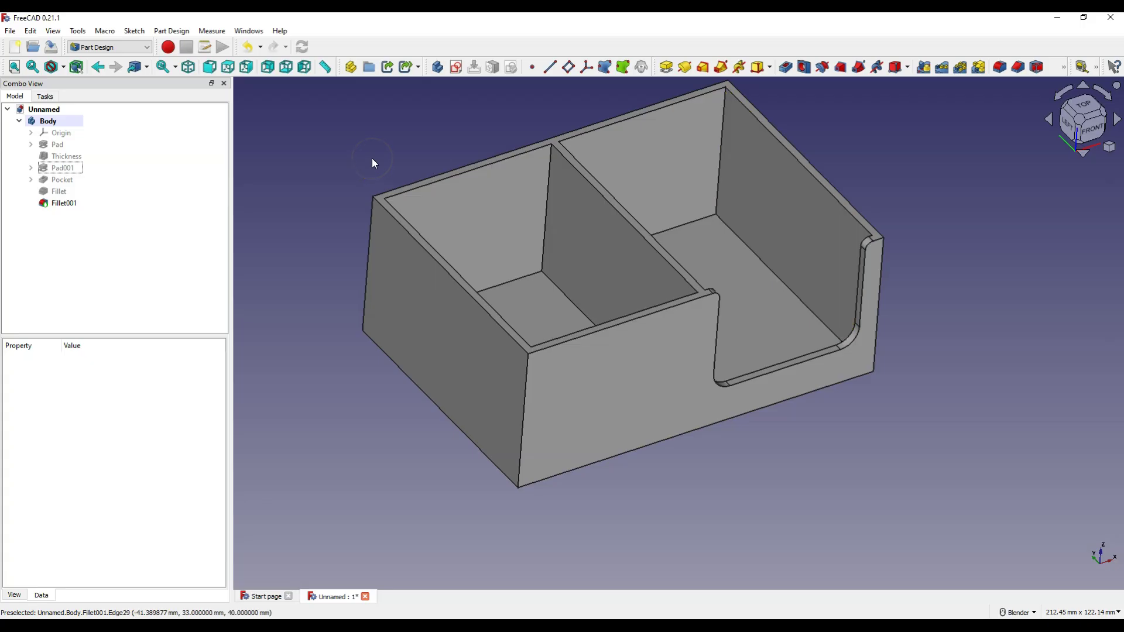
Step: Give the Body a random teal colour and view the finished box isometrically
left_click(47, 121)
right_click(44, 123)
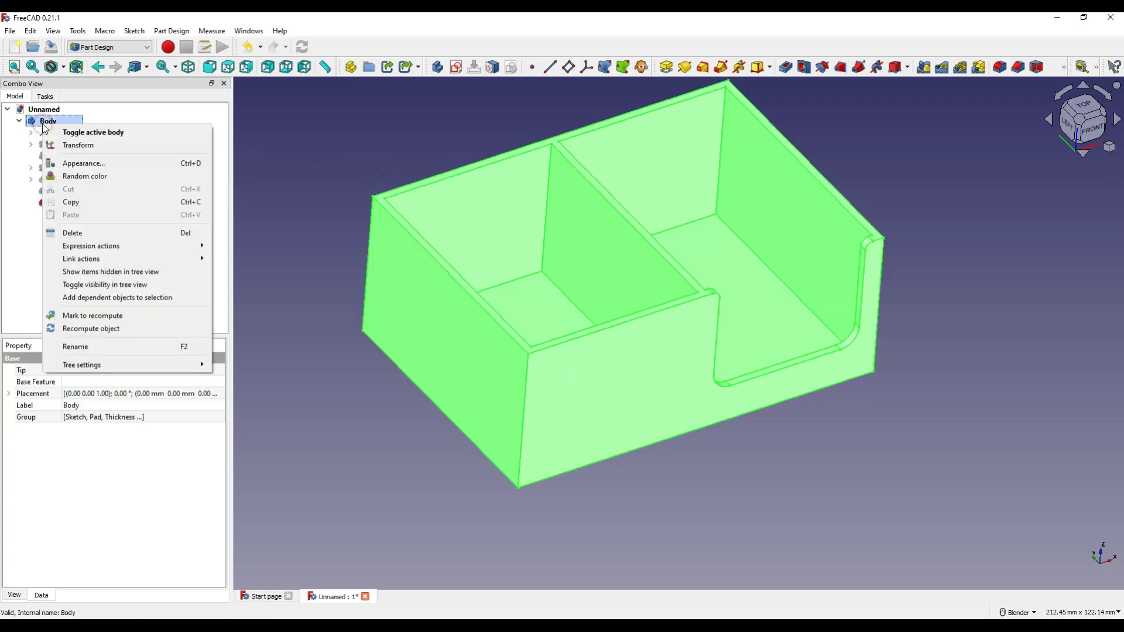
left_click(93, 177)
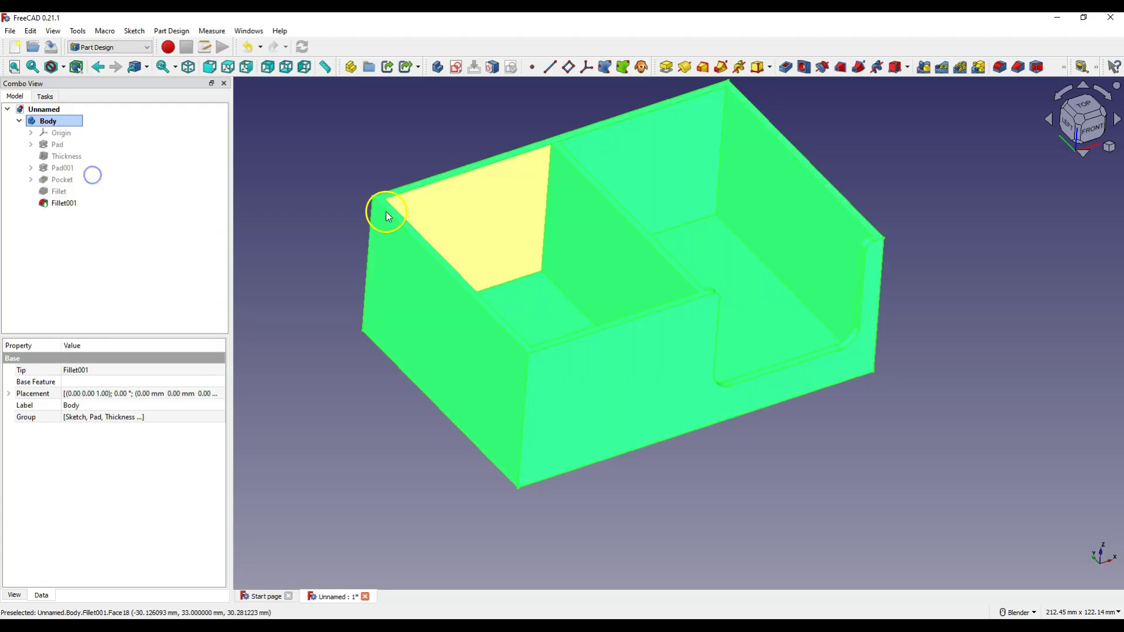
left_click(388, 133)
scroll(728, 346, "down", 2)
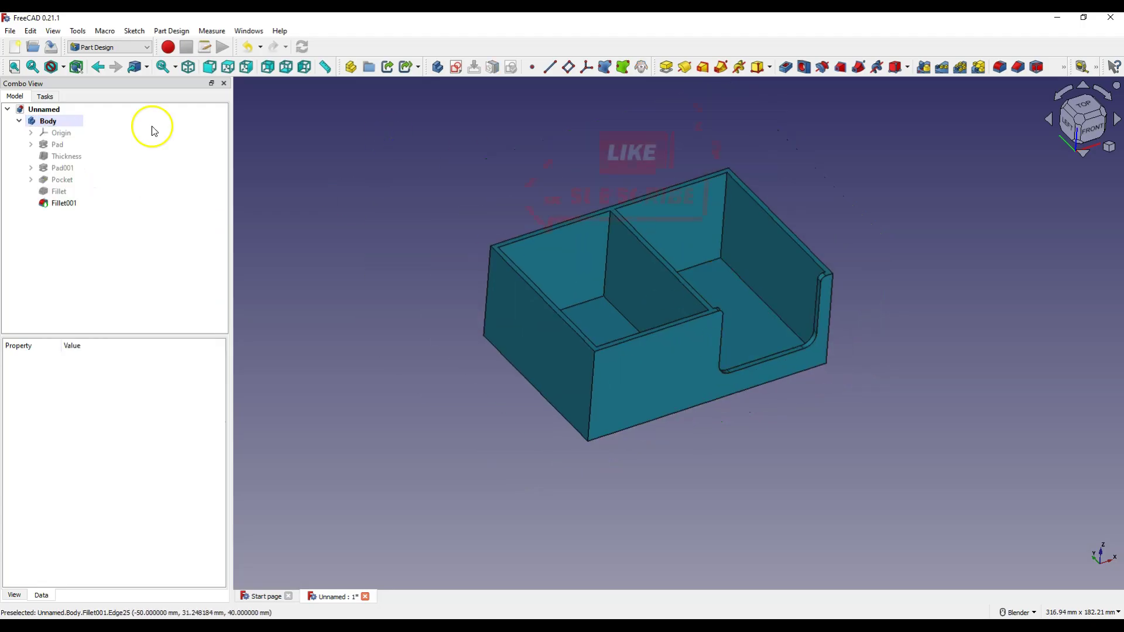
left_click(188, 67)
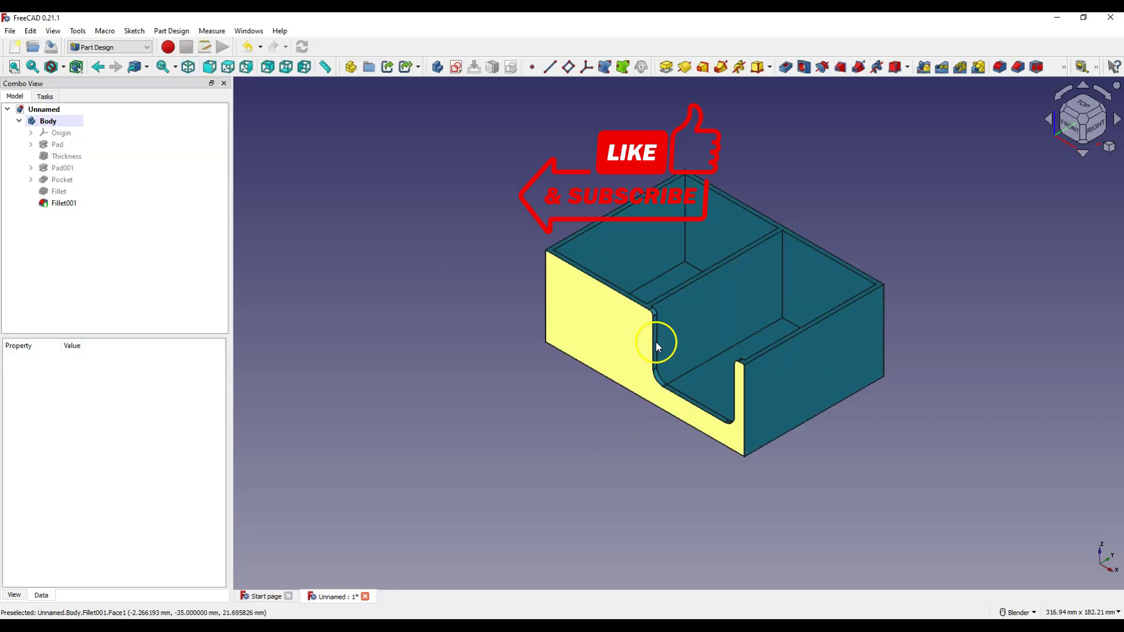